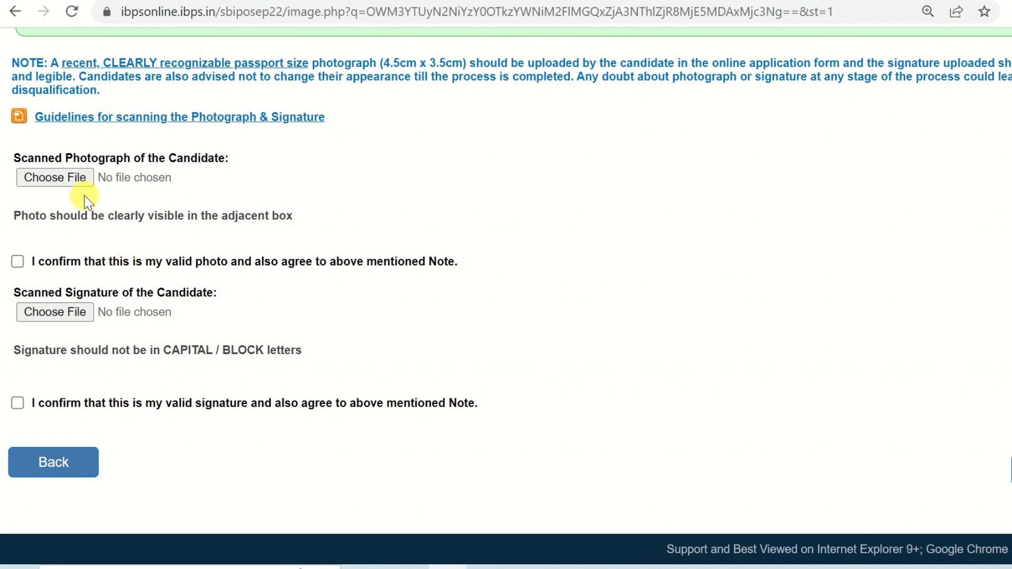
# Open the photograph and signature scanning guidelines and read the declaration text, thumb impression rule and photograph requirements
pyautogui.click(140, 117)
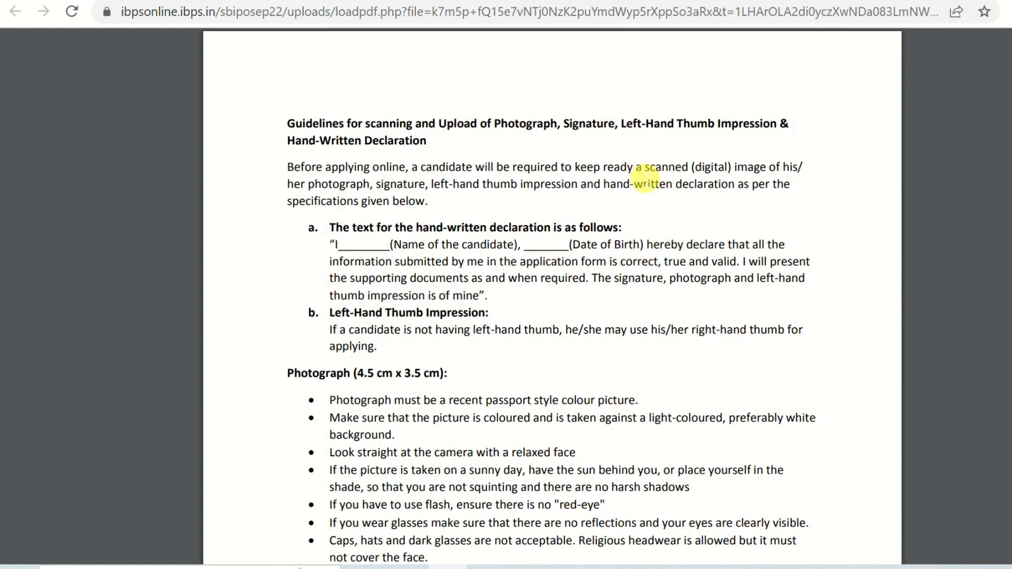
pyautogui.hotkey('ctrl', '+')
pyautogui.hotkey('ctrl', '+')
pyautogui.hotkey('ctrl', '+')
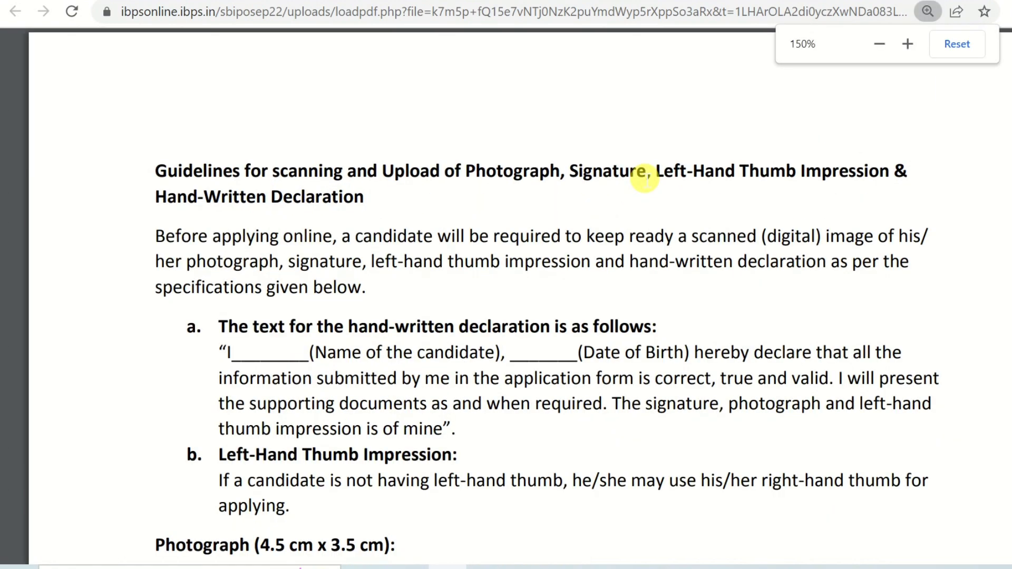
pyautogui.scroll(-3, 645, 180)
pyautogui.moveTo(224, 174); pyautogui.dragTo(452, 258)
pyautogui.click(445, 307)
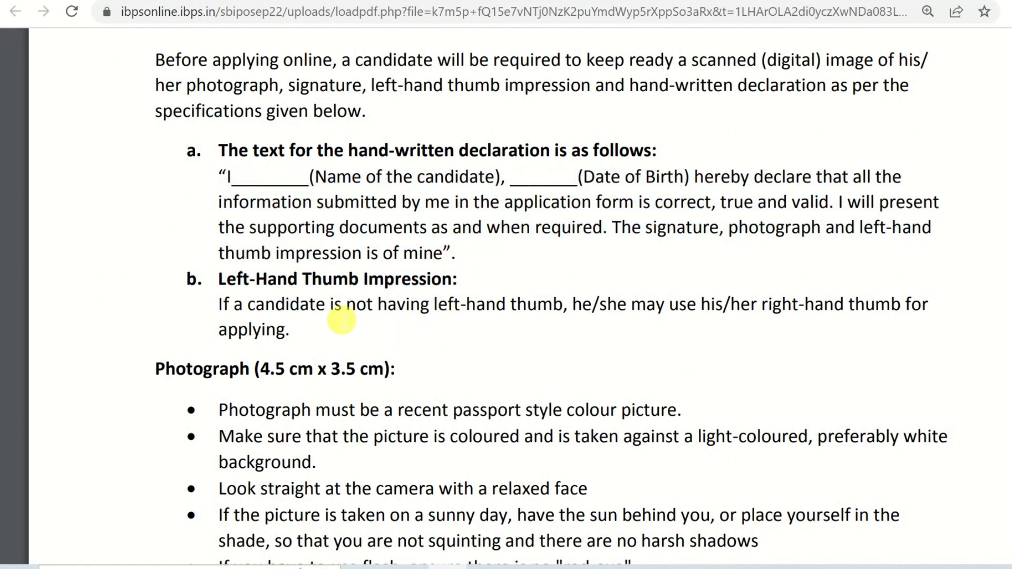
pyautogui.scroll(-5, 274, 235)
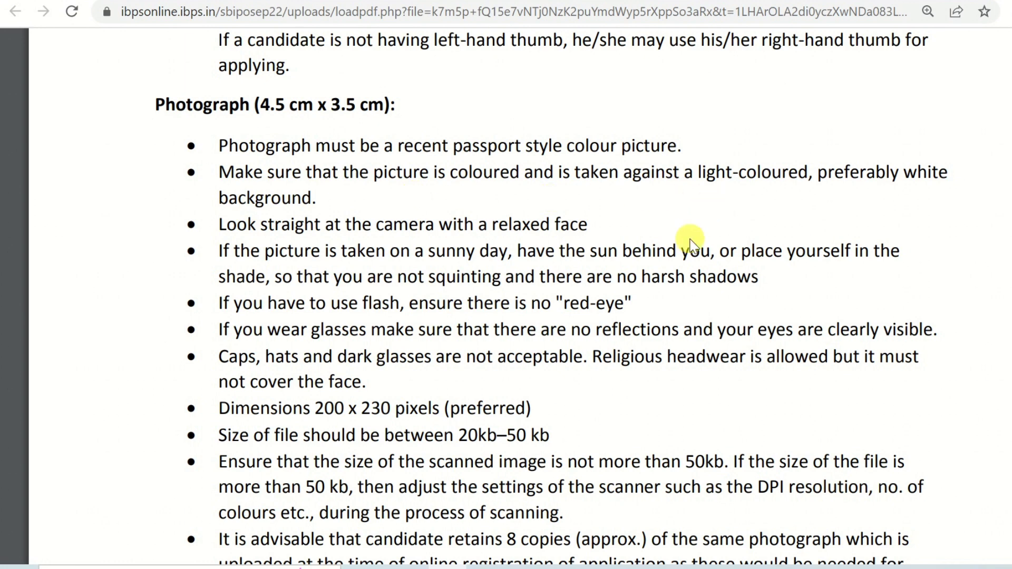
pyautogui.scroll(-2, 422, 351)
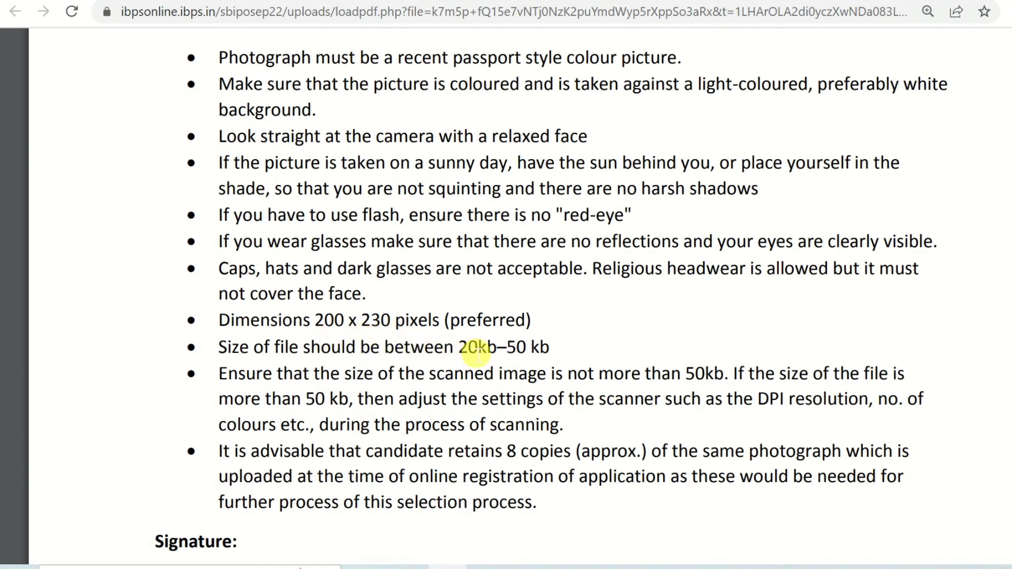
# Examine the guidelines' signature requirements, highlighting the rule about signing on white paper with a black ink pen
pyautogui.scroll(-7, 477, 354)
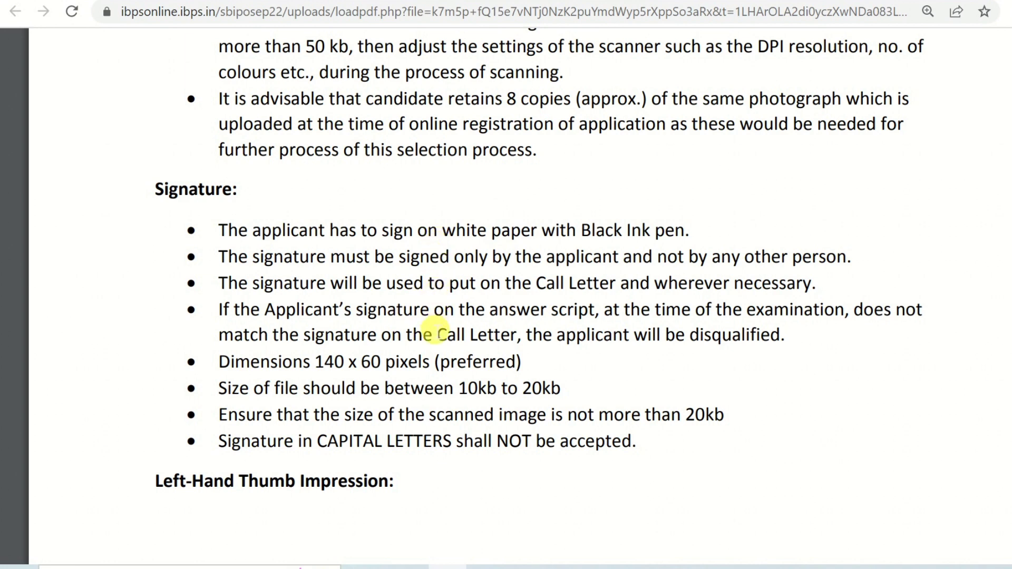
pyautogui.moveTo(568, 234); pyautogui.dragTo(669, 236)
pyautogui.click(672, 235)
pyautogui.moveTo(342, 235); pyautogui.dragTo(665, 235)
pyautogui.doubleClick(669, 232)
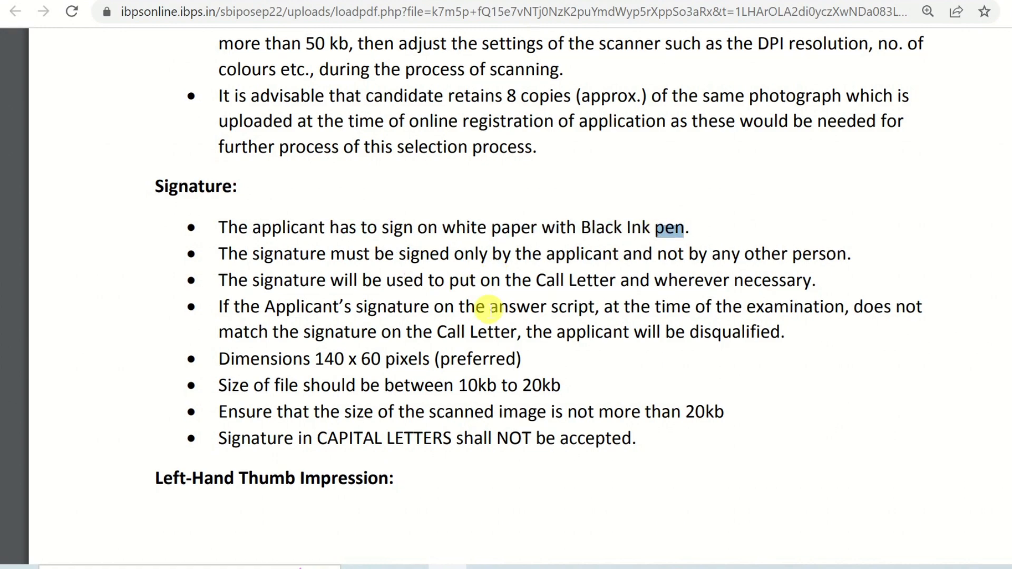
# Read the left-hand thumb impression and hand-written declaration requirements, highlighting the words "with black ink"
pyautogui.scroll(-8, 488, 309)
pyautogui.scroll(4, 489, 309)
pyautogui.scroll(-8, 489, 310)
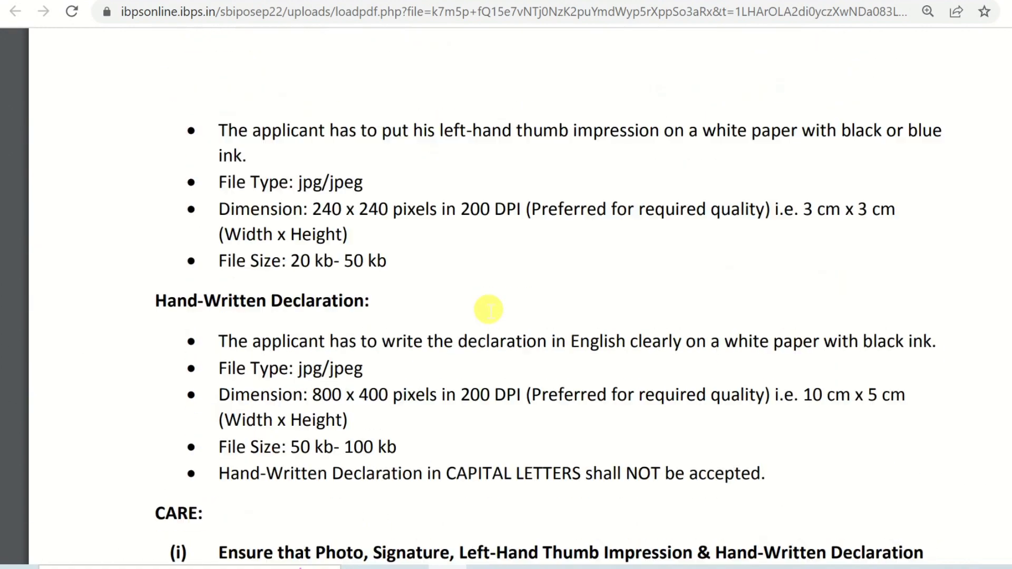
pyautogui.scroll(-7, 489, 309)
pyautogui.scroll(7, 489, 309)
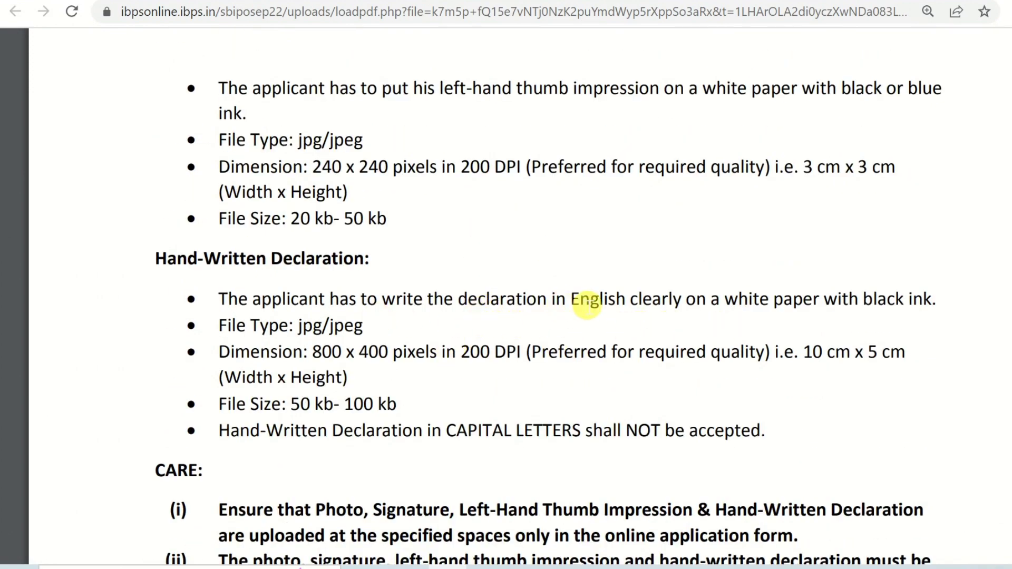
pyautogui.moveTo(824, 303); pyautogui.dragTo(934, 306)
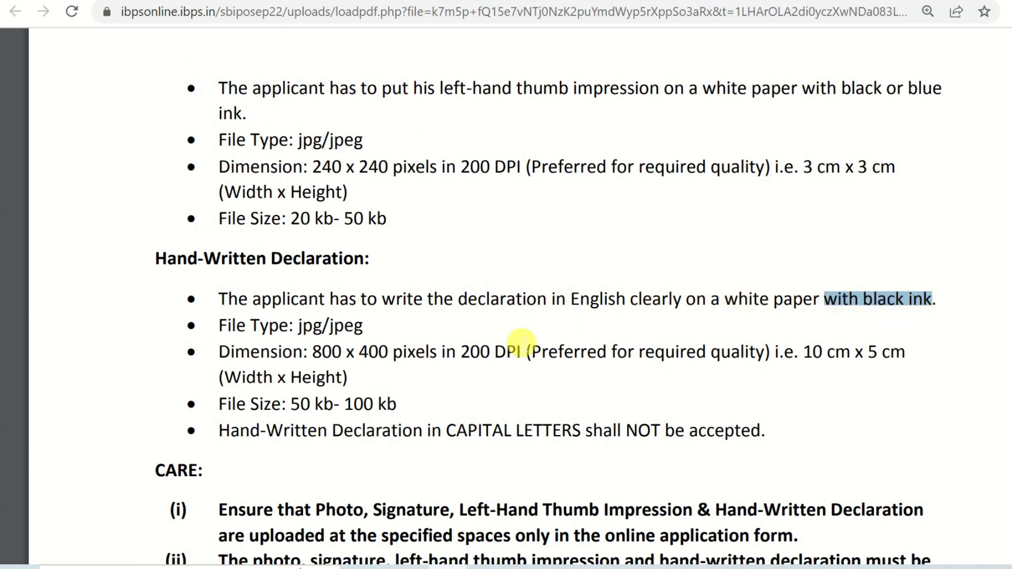
# Read through the care notes, scanning instructions and upload procedure, and close the guidelines document
pyautogui.scroll(-3, 390, 358)
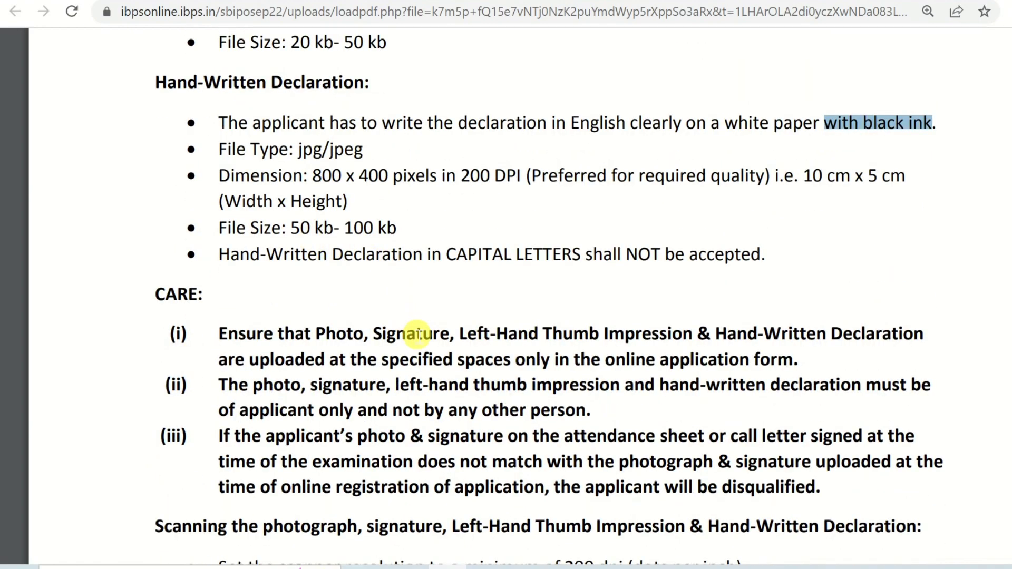
pyautogui.scroll(-15, 417, 334)
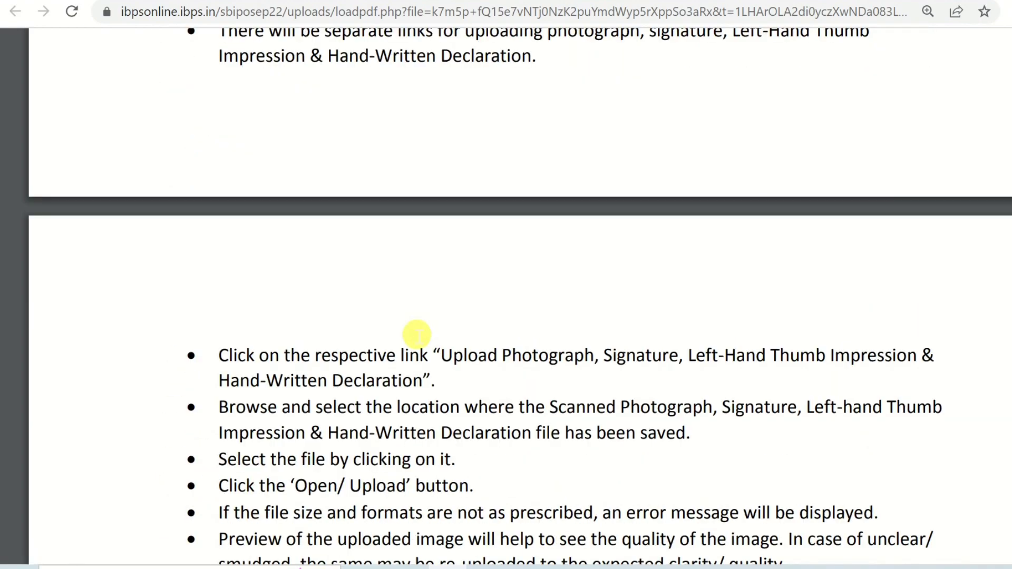
pyautogui.scroll(-10, 417, 335)
pyautogui.scroll(7, 416, 335)
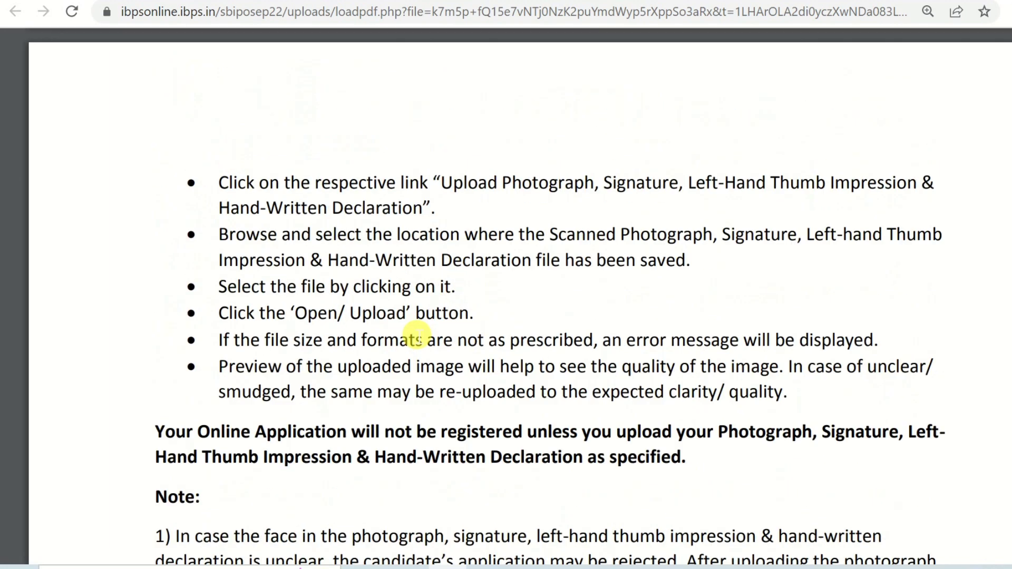
pyautogui.scroll(10, 416, 336)
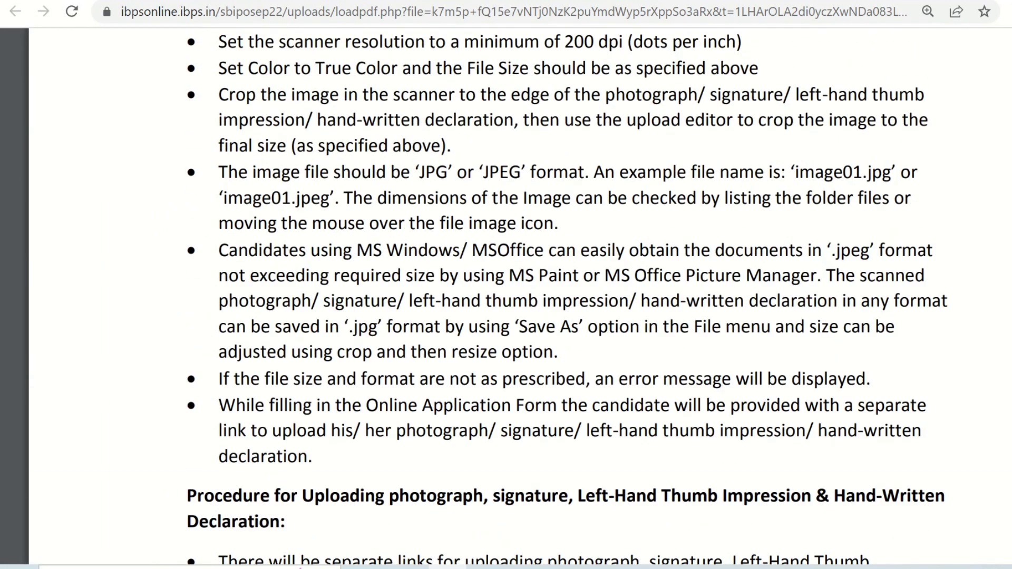
pyautogui.hotkey('ctrl', 'w')
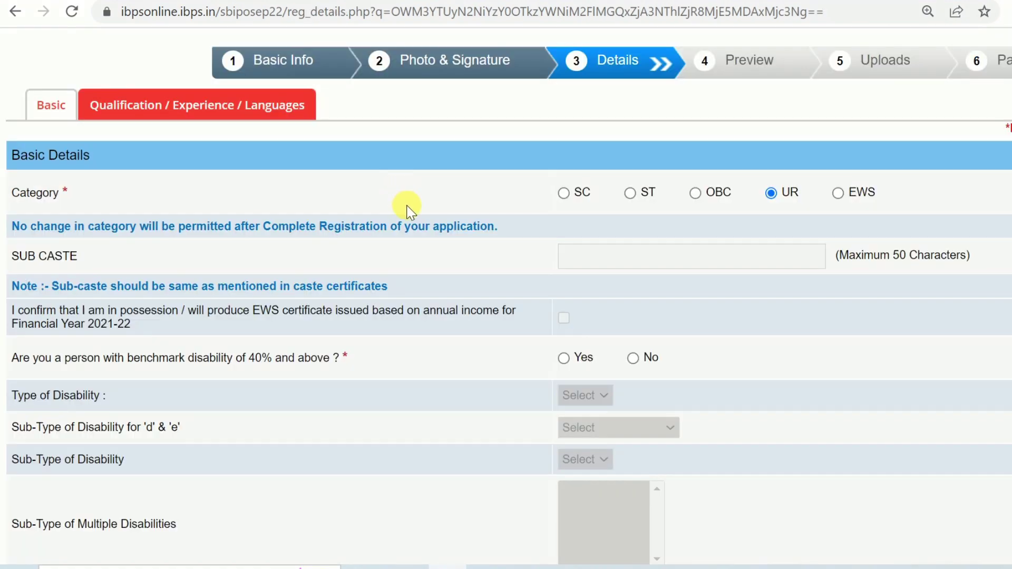
# Try the SC category in the basic details, acknowledging the category notice and activating the sub caste field
pyautogui.scroll(3, 410, 209)
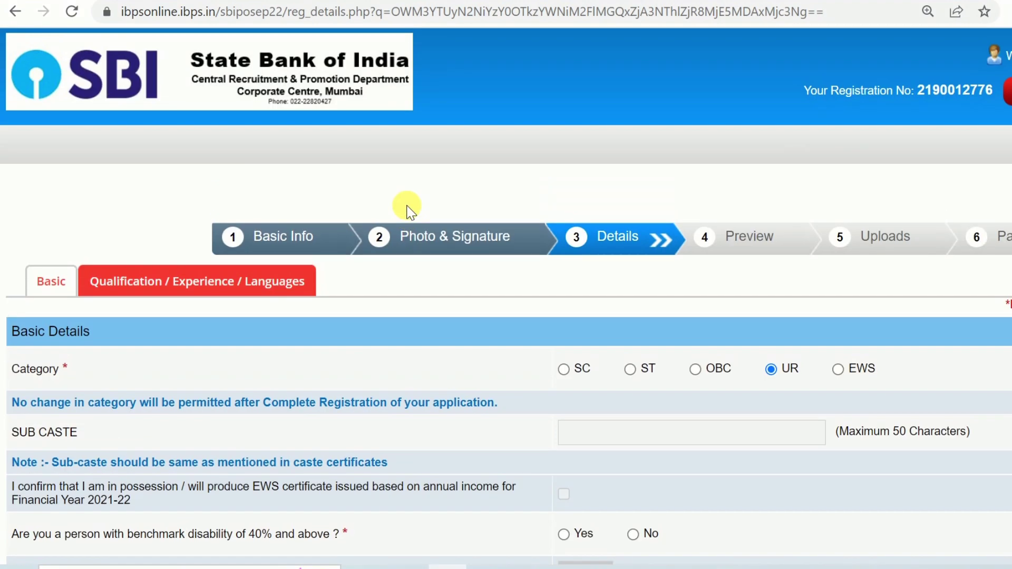
pyautogui.scroll(-3, 410, 299)
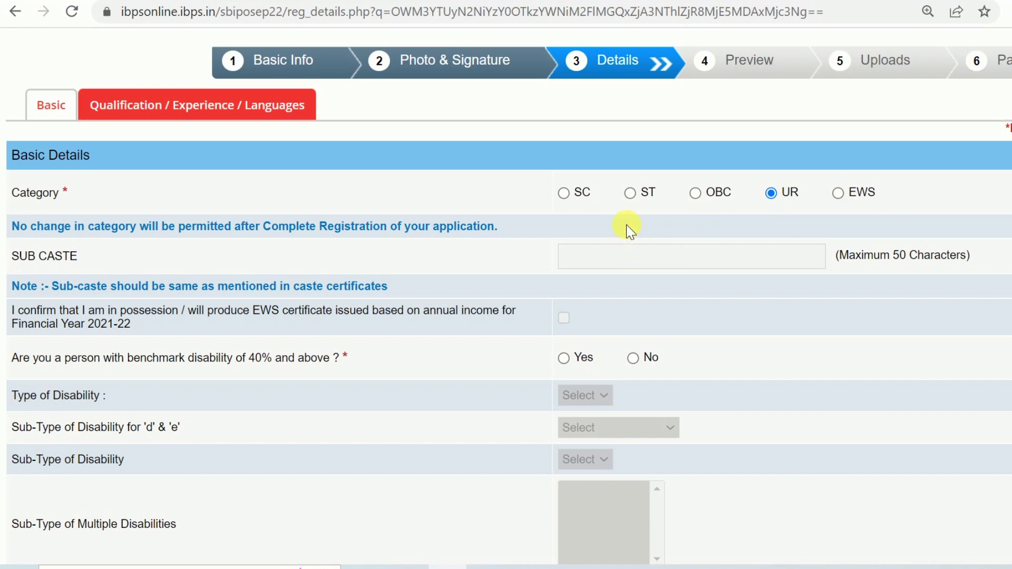
pyautogui.click(564, 193)
pyautogui.click(714, 267)
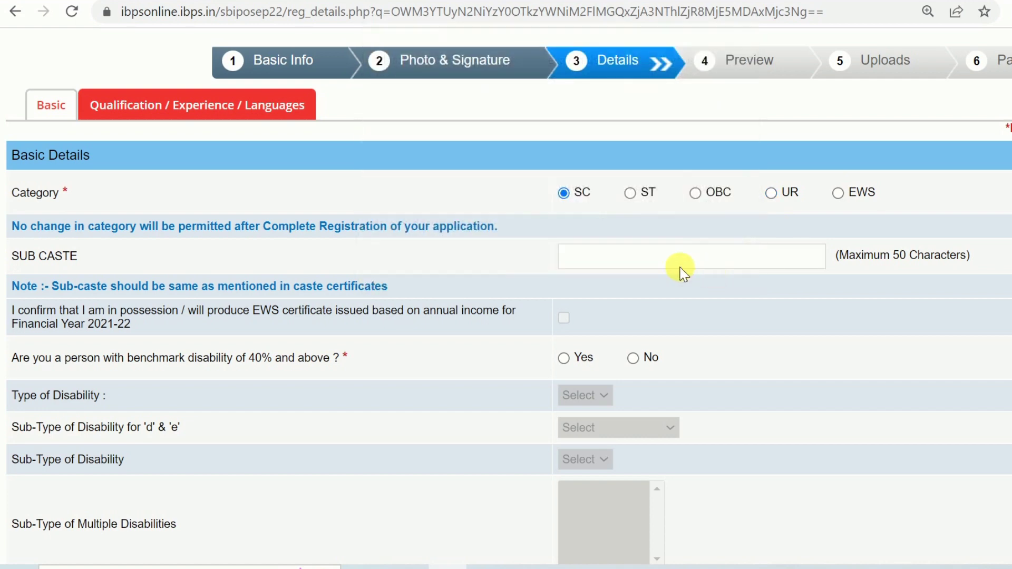
pyautogui.click(632, 261)
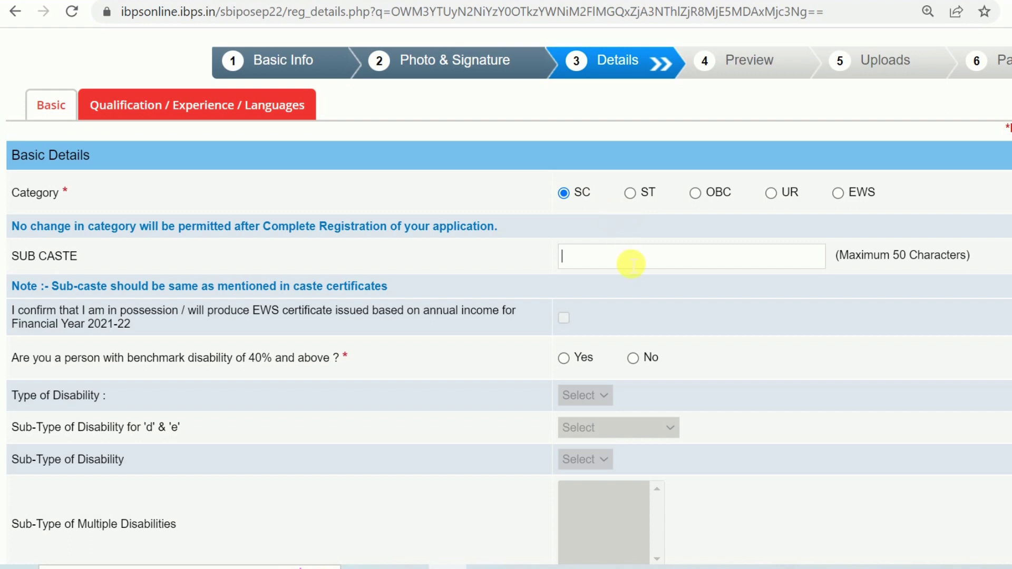
# Try the EWS category with its certificate confirmation, and switch the category to OBC, acknowledging each category notice
pyautogui.click(840, 194)
pyautogui.click(718, 264)
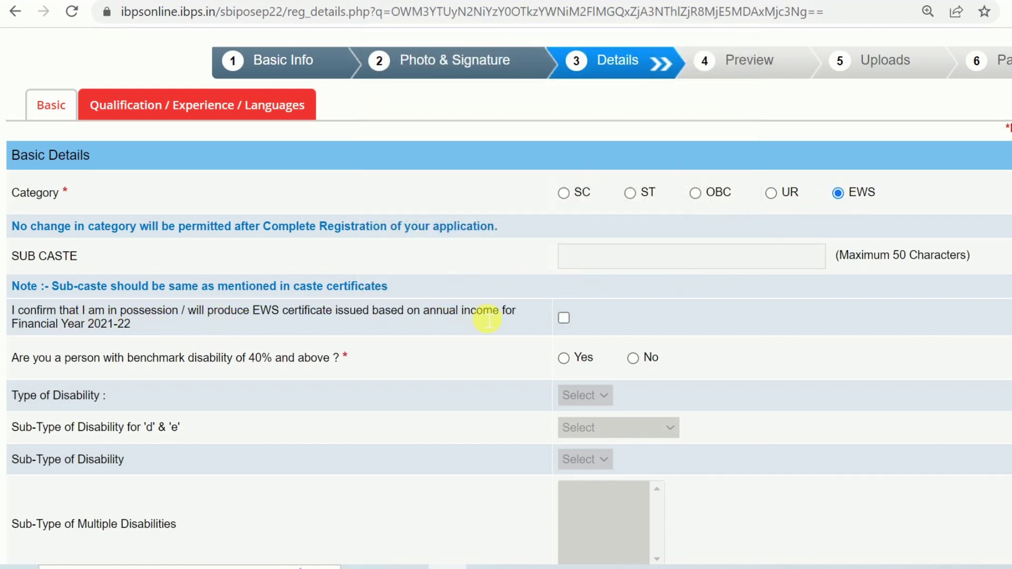
pyautogui.click(564, 319)
pyautogui.click(696, 194)
pyautogui.click(691, 261)
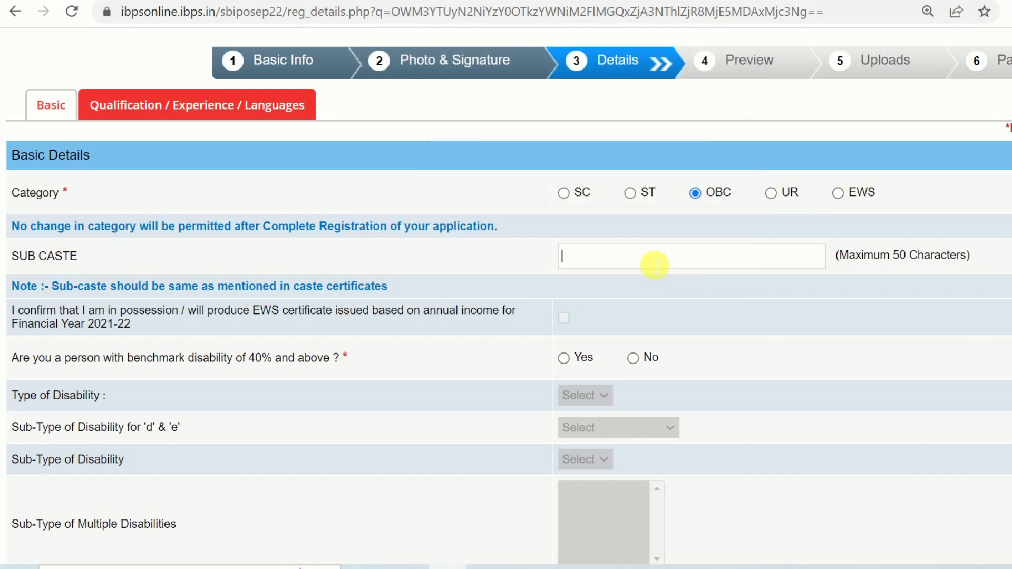
# Set the category to ST, acknowledging the category notice, and answer No to benchmark disability of 40% and above
pyautogui.click(628, 194)
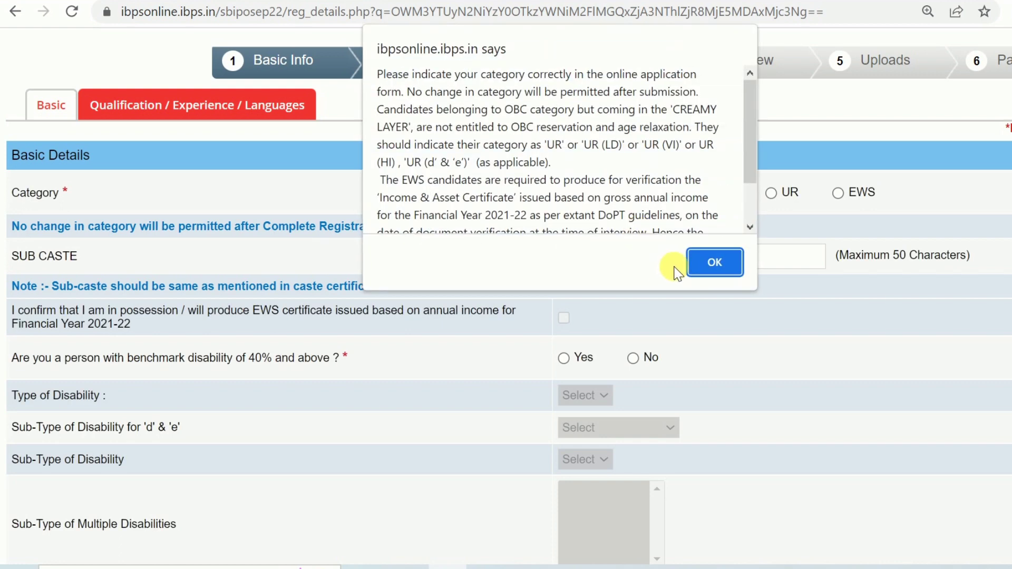
pyautogui.click(702, 272)
pyautogui.scroll(-5, 409, 298)
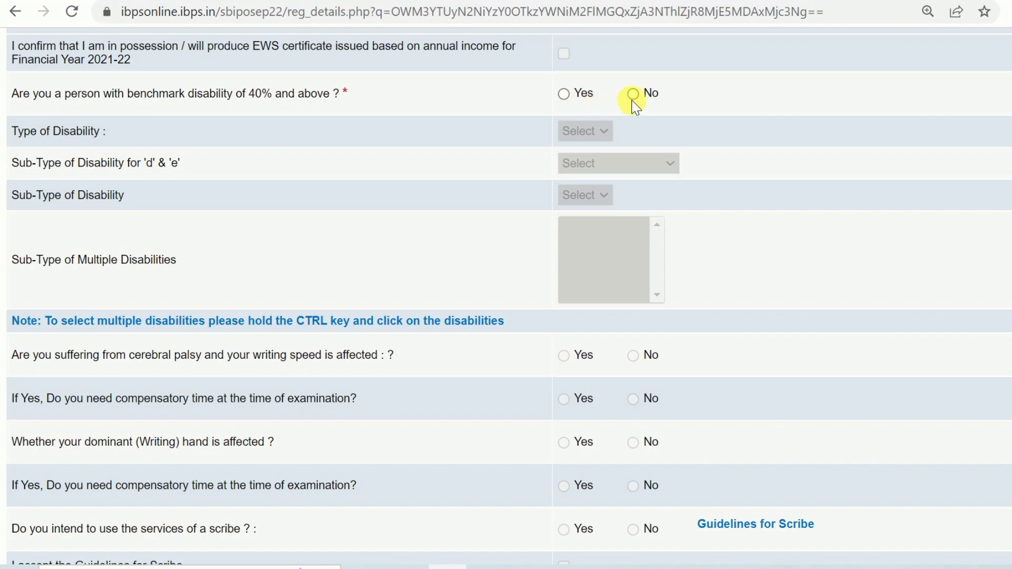
pyautogui.click(635, 97)
# Select Hindu as the religion and answer No to belonging to a religious minority community and being an ex-serviceman
pyautogui.scroll(-6, 627, 224)
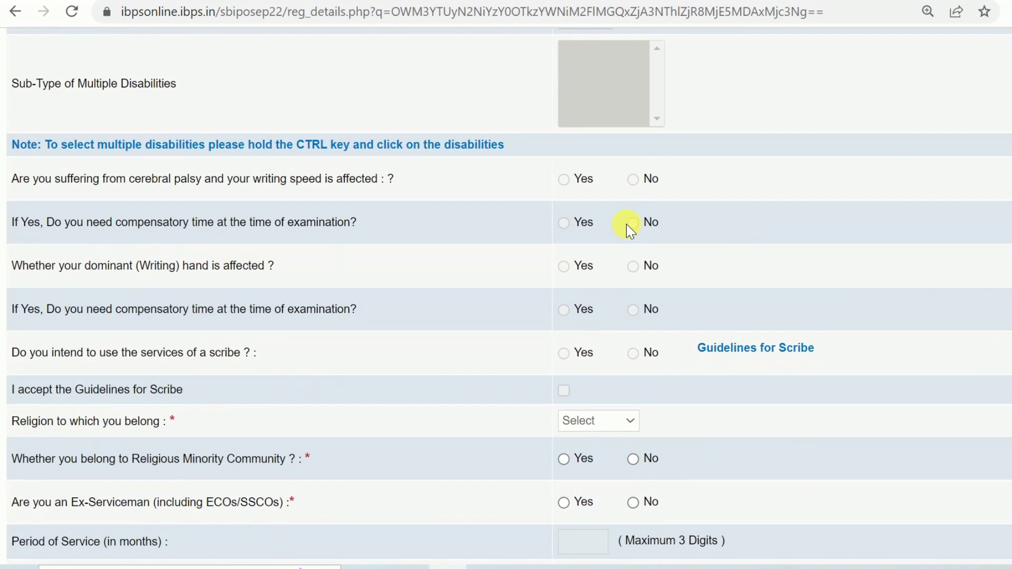
pyautogui.scroll(-2, 324, 251)
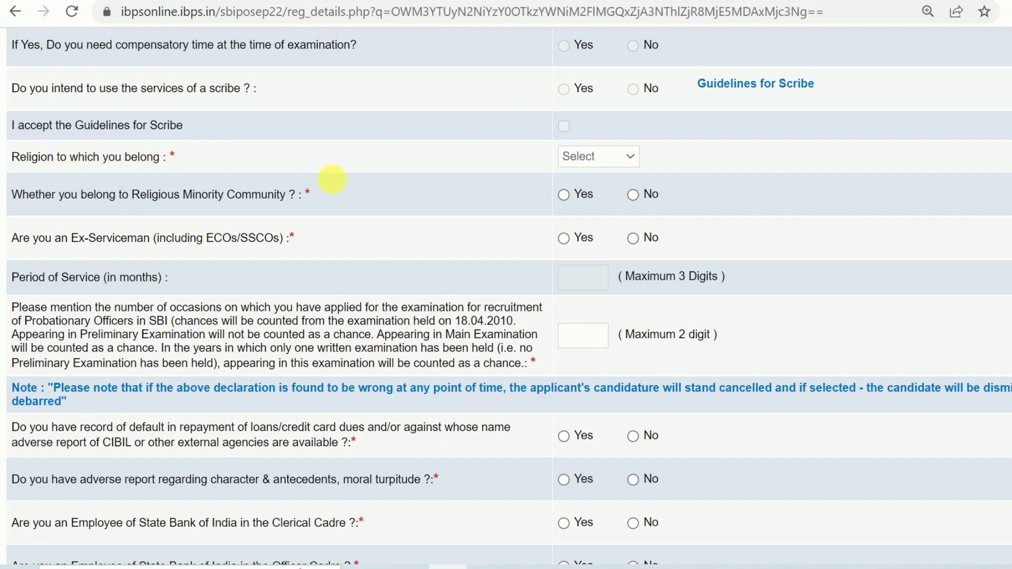
pyautogui.click(606, 153)
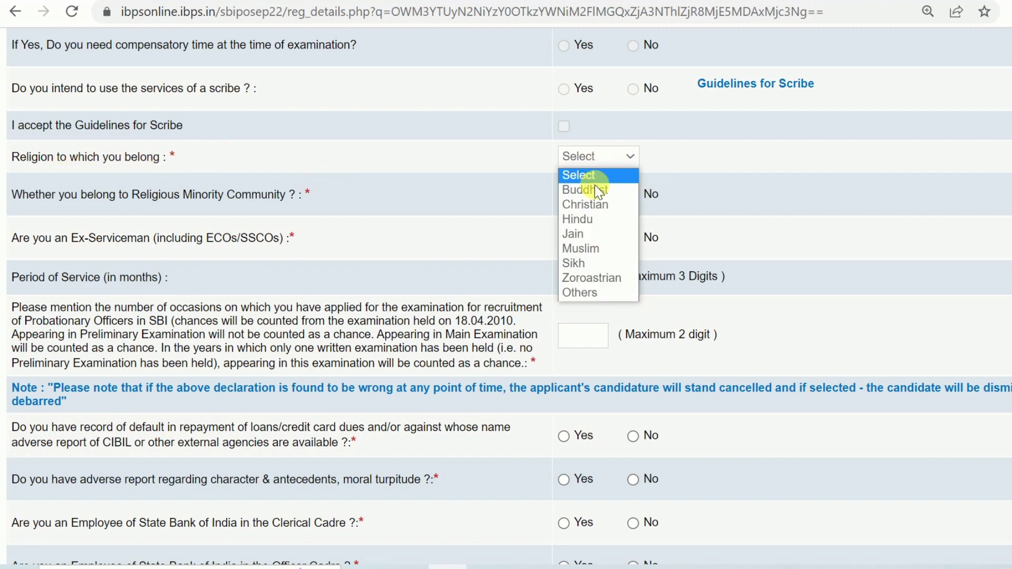
pyautogui.click(587, 220)
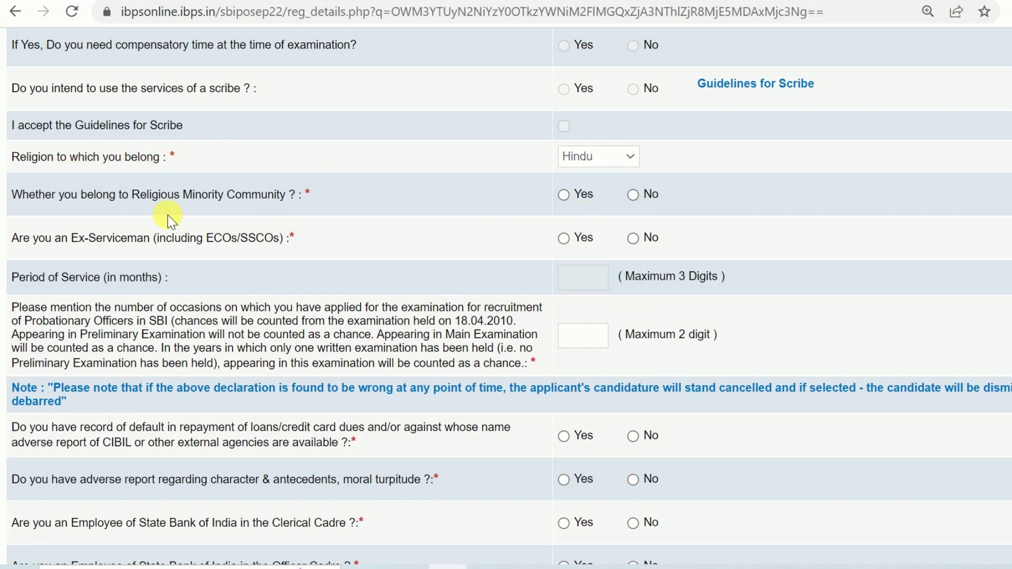
pyautogui.click(634, 195)
pyautogui.click(635, 239)
# Enter 0 for the number of previous examination occasions and answer No to loan default record and adverse character report
pyautogui.scroll(-2, 463, 288)
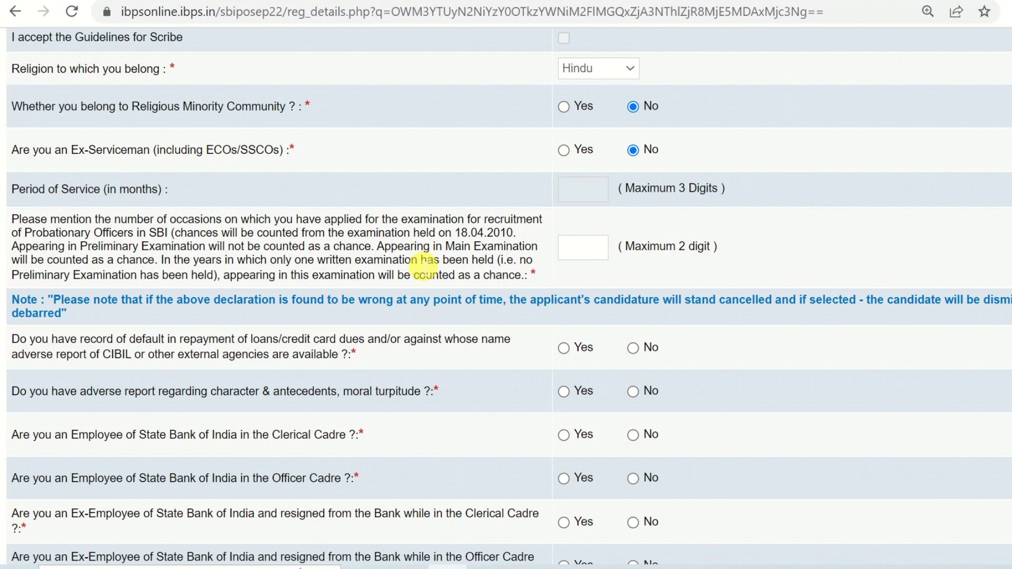
pyautogui.click(576, 262)
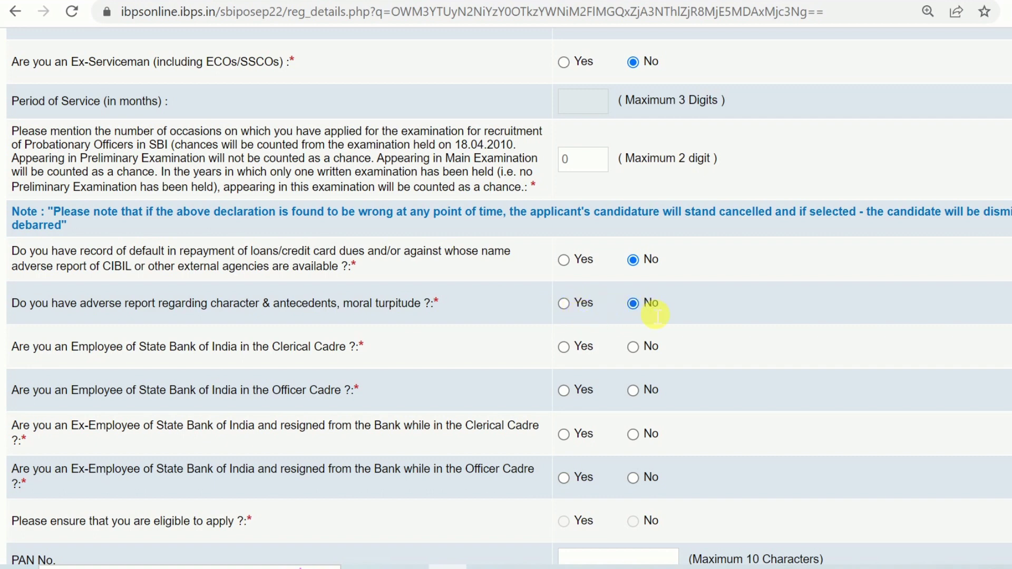
# Answer No to being an employee or resigned ex-employee of State Bank of India in the Clerical and Officer Cadres
pyautogui.scroll(-2, 657, 316)
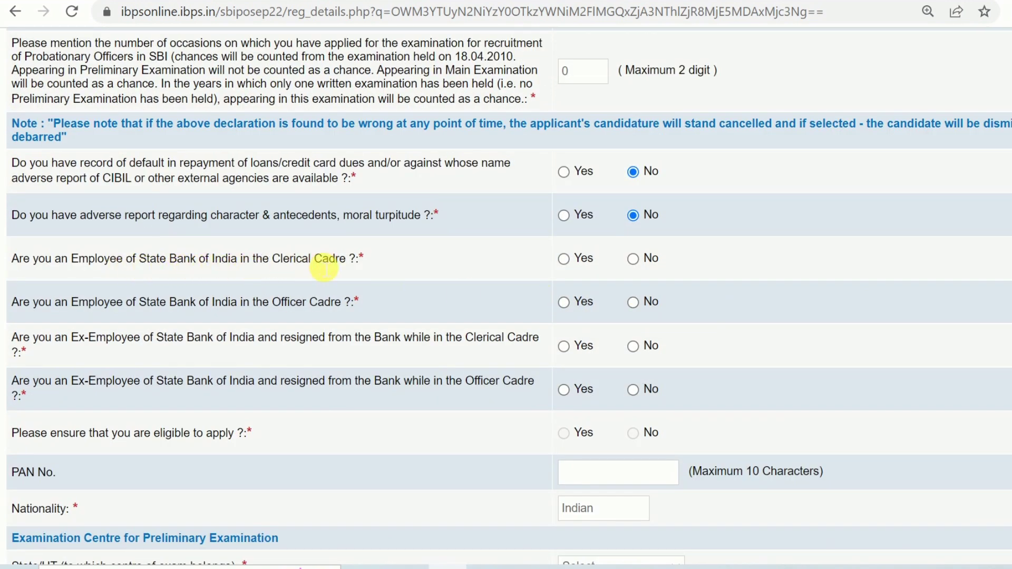
pyautogui.click(635, 260)
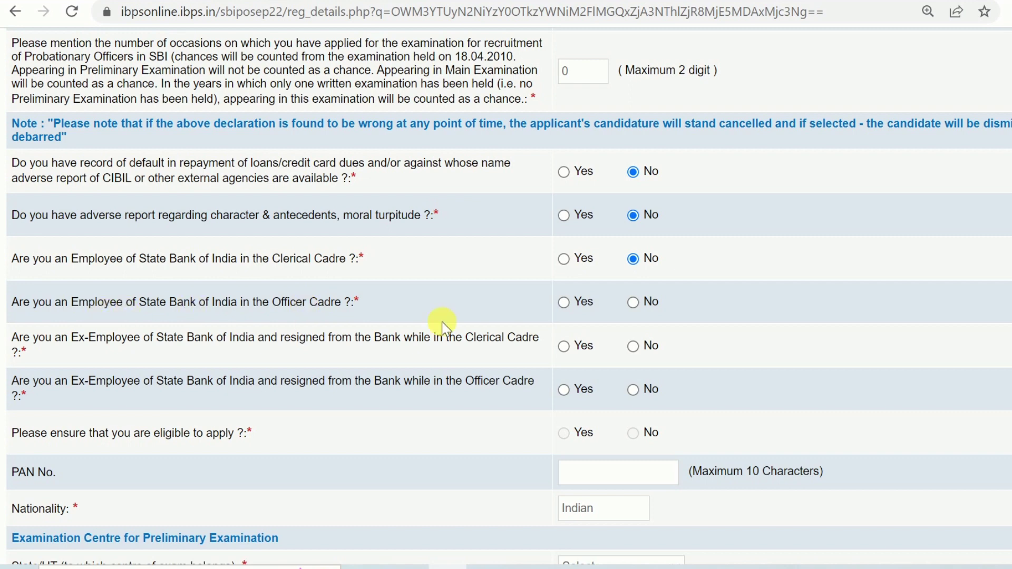
pyautogui.click(633, 302)
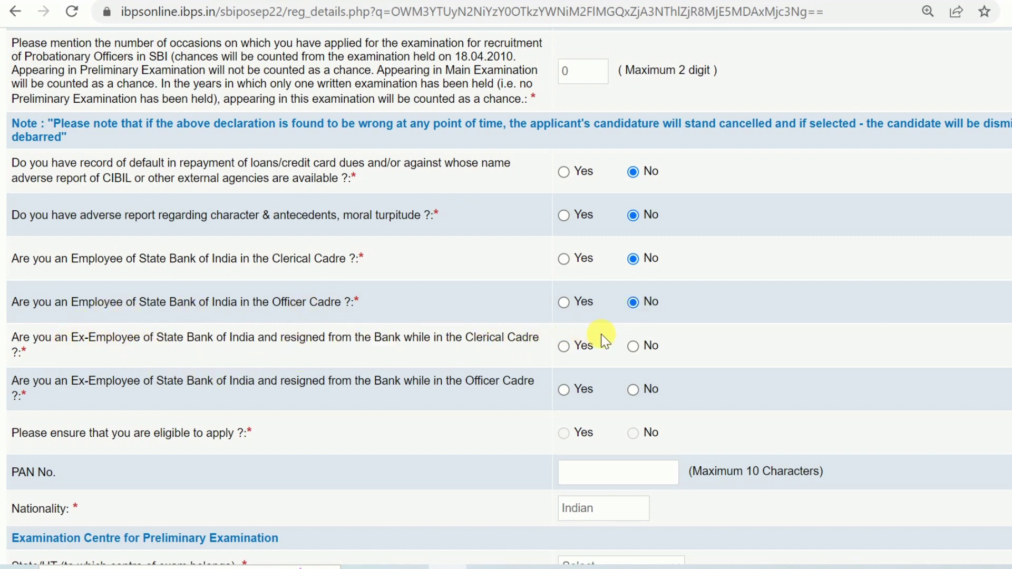
pyautogui.click(633, 348)
pyautogui.scroll(-2, 299, 379)
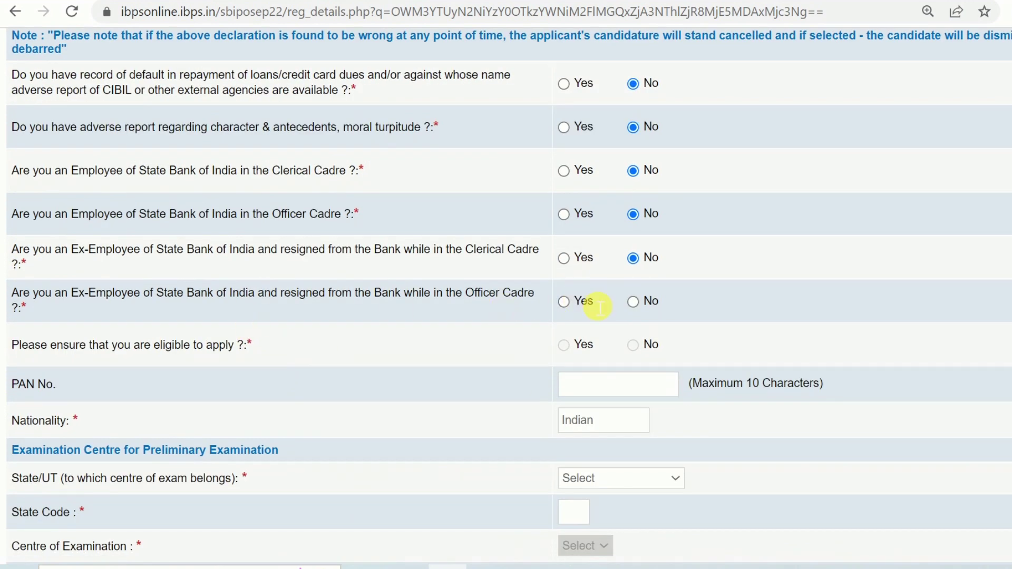
pyautogui.click(633, 302)
pyautogui.scroll(-2, 244, 319)
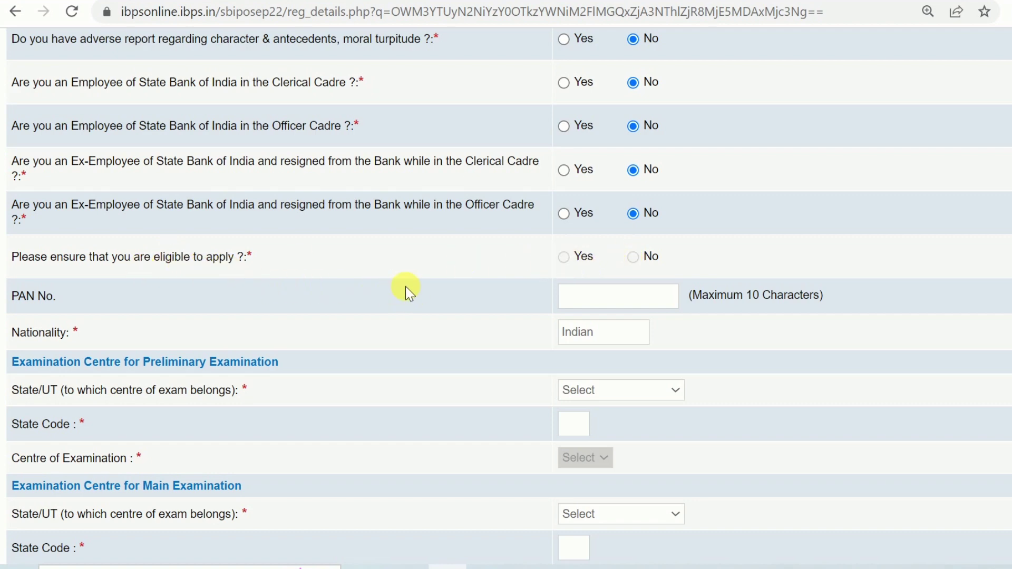
pyautogui.scroll(-2, 416, 320)
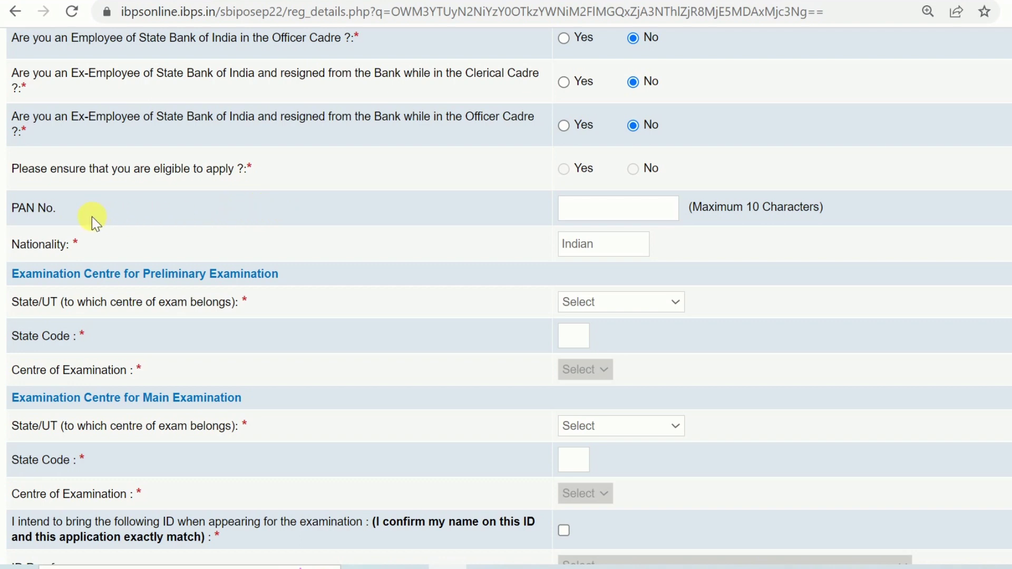
# Set the preliminary examination centre to Patna in the state of Bihar
pyautogui.click(614, 215)
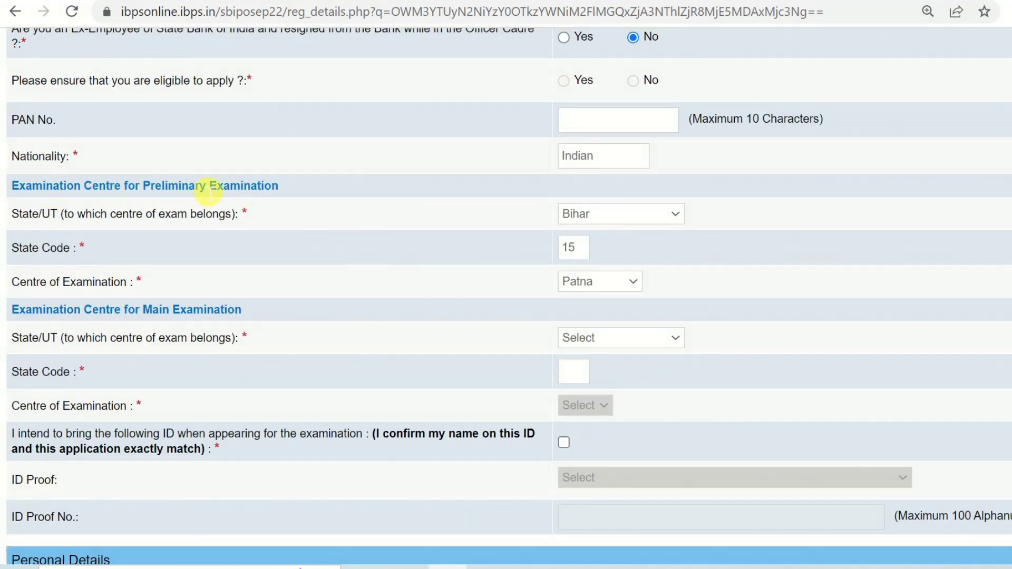
pyautogui.click(615, 219)
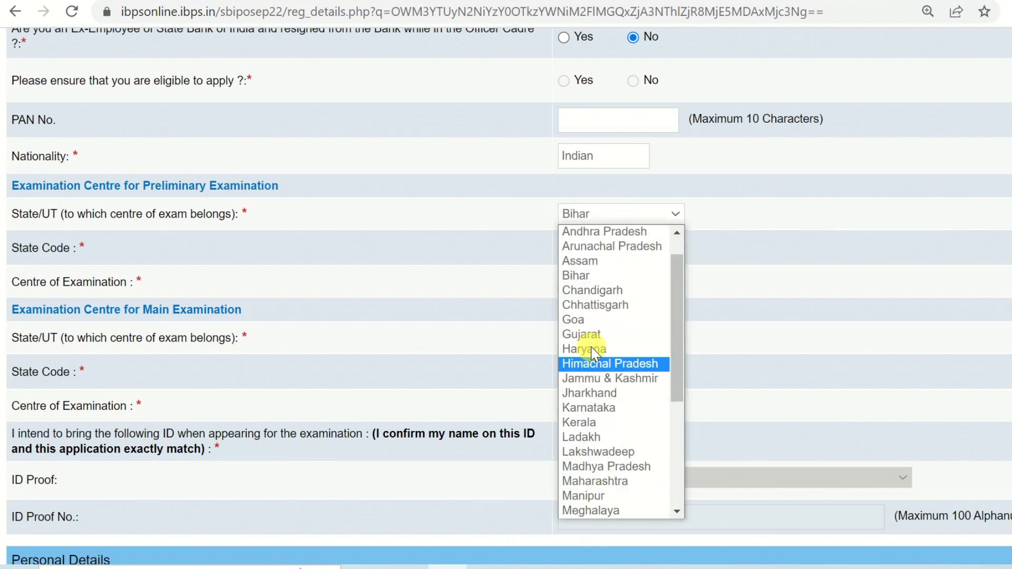
pyautogui.click(583, 279)
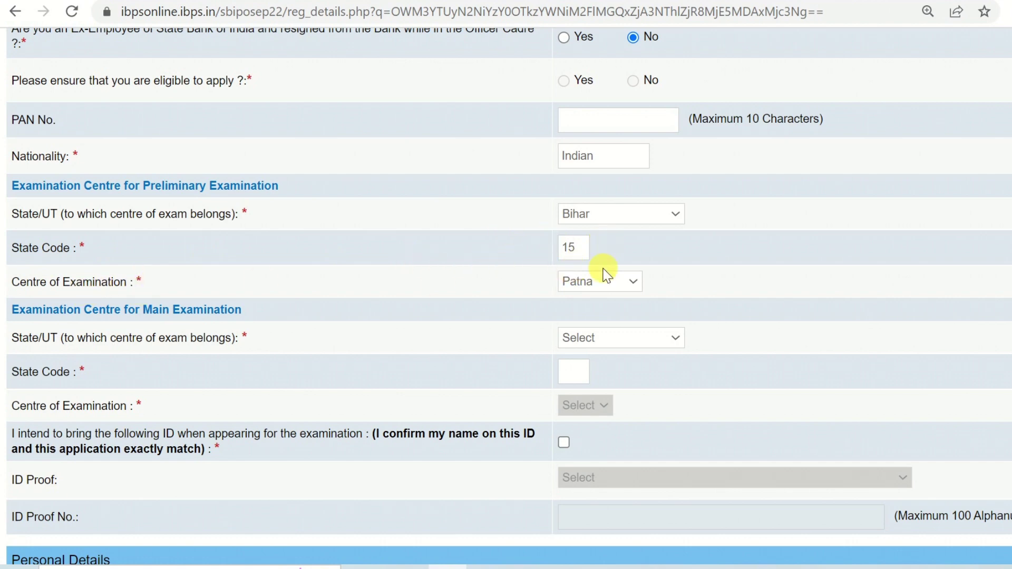
pyautogui.click(599, 280)
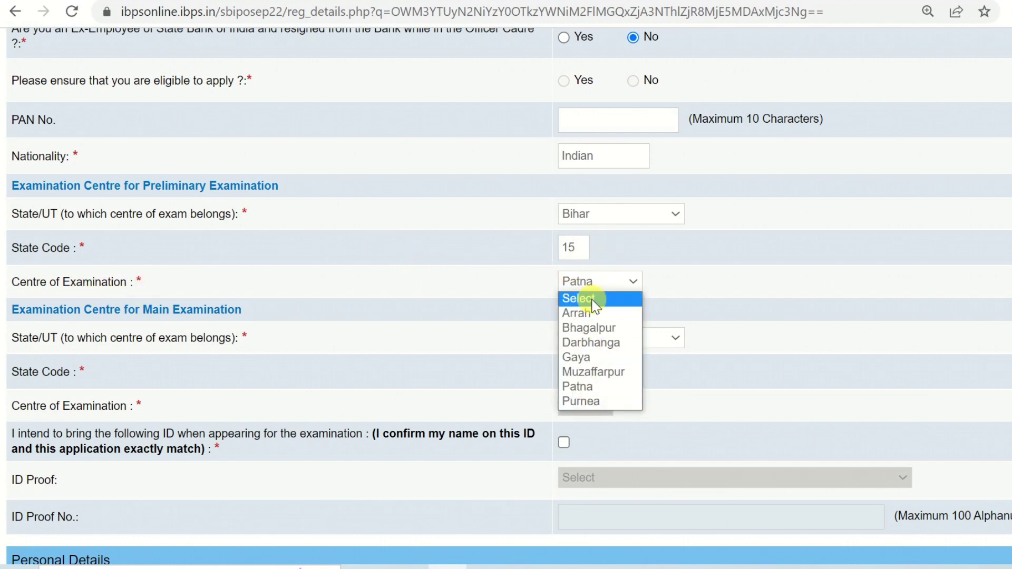
pyautogui.click(585, 387)
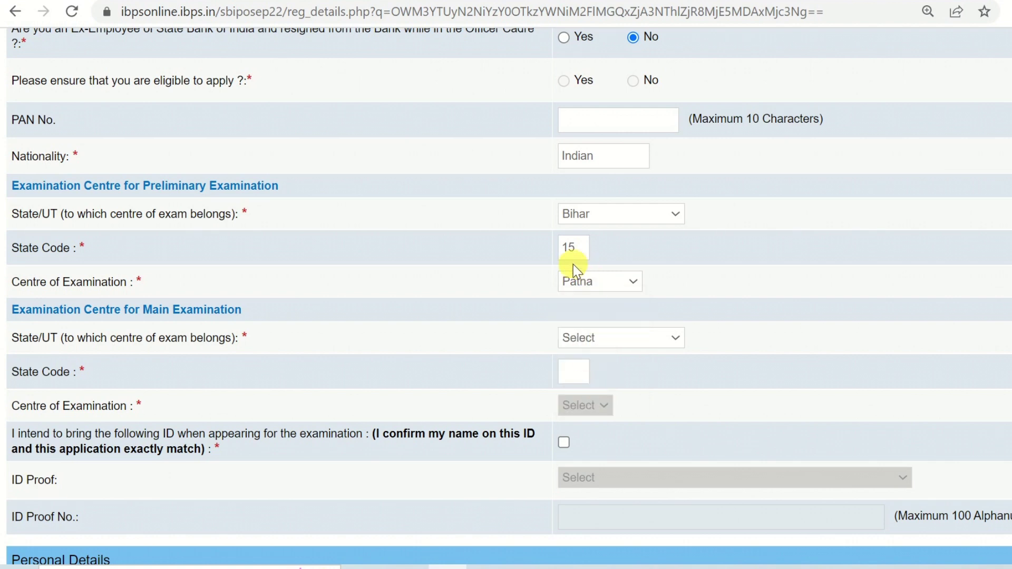
# Choose Bihar as the state and Patna as the centre for the main examination
pyautogui.scroll(-1, 81, 329)
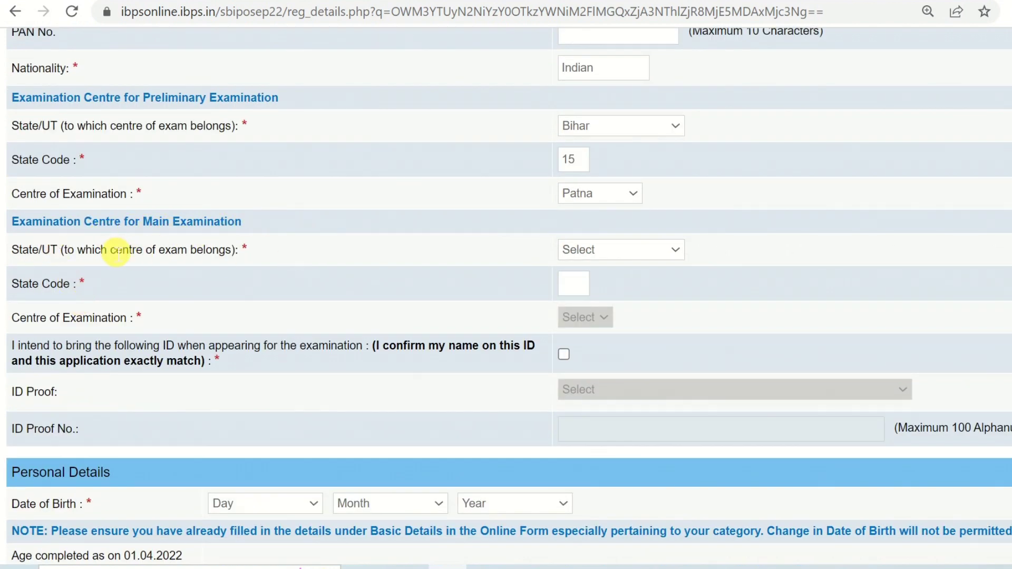
pyautogui.click(599, 256)
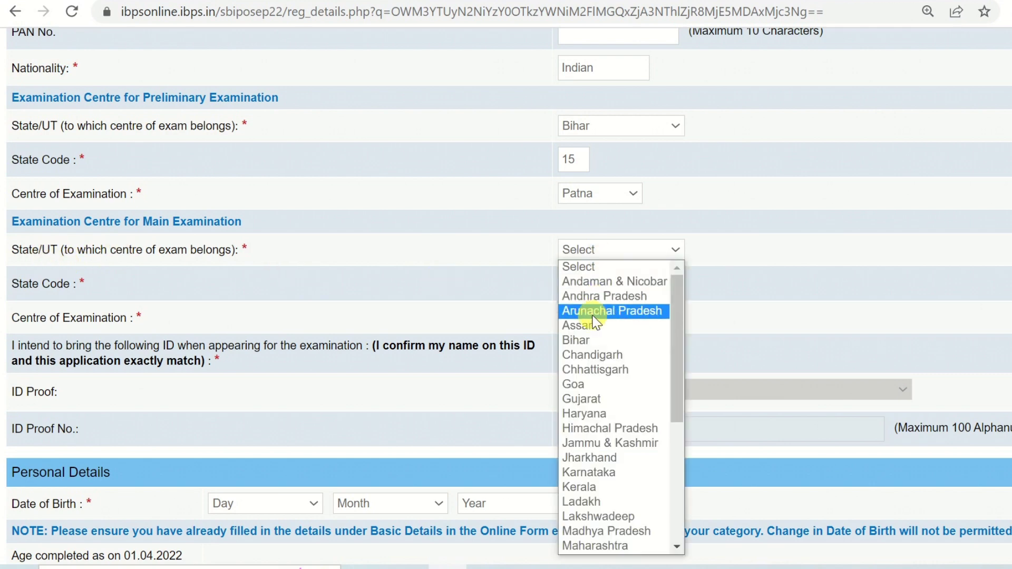
pyautogui.click(653, 343)
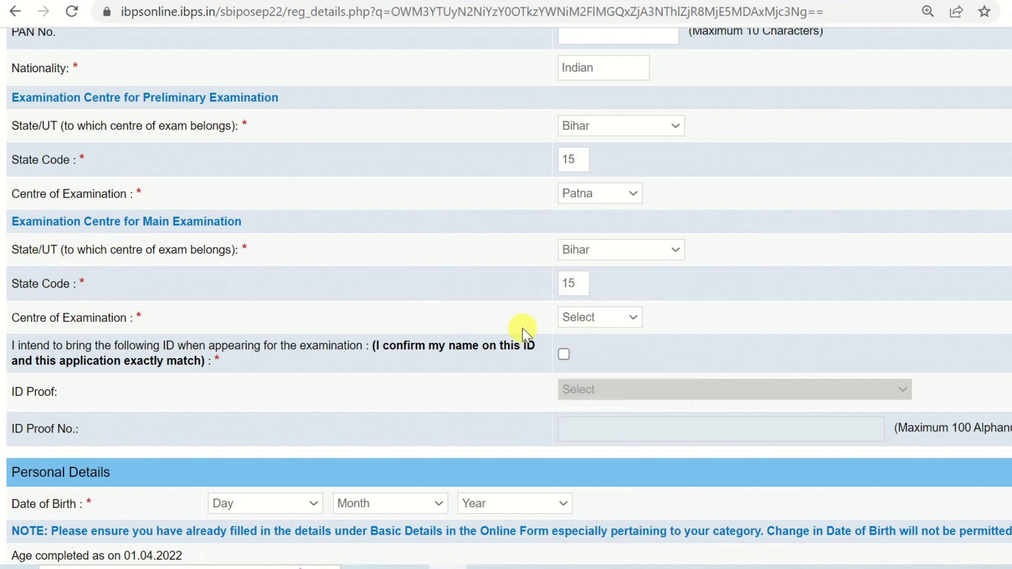
pyautogui.click(611, 325)
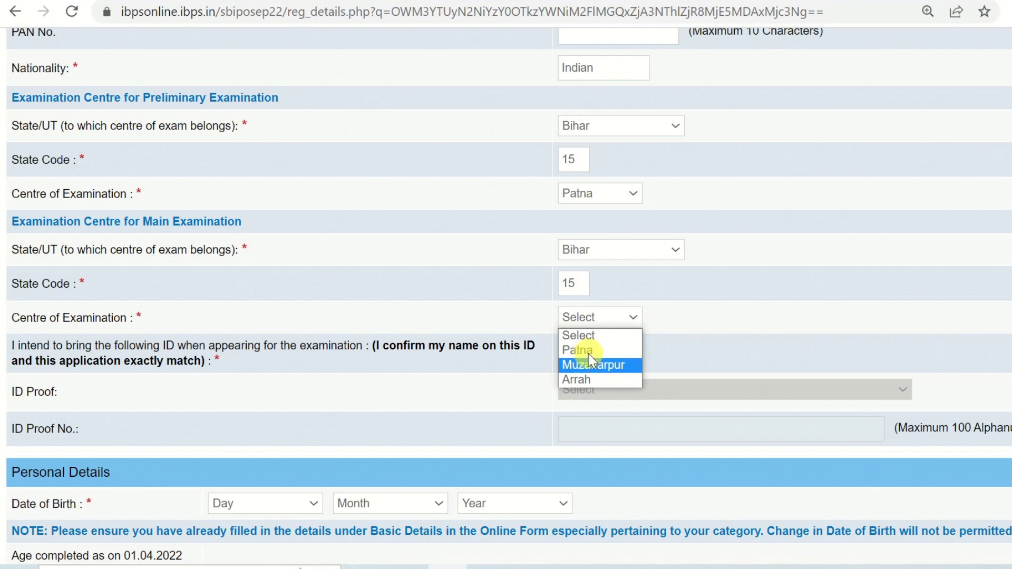
pyautogui.click(589, 352)
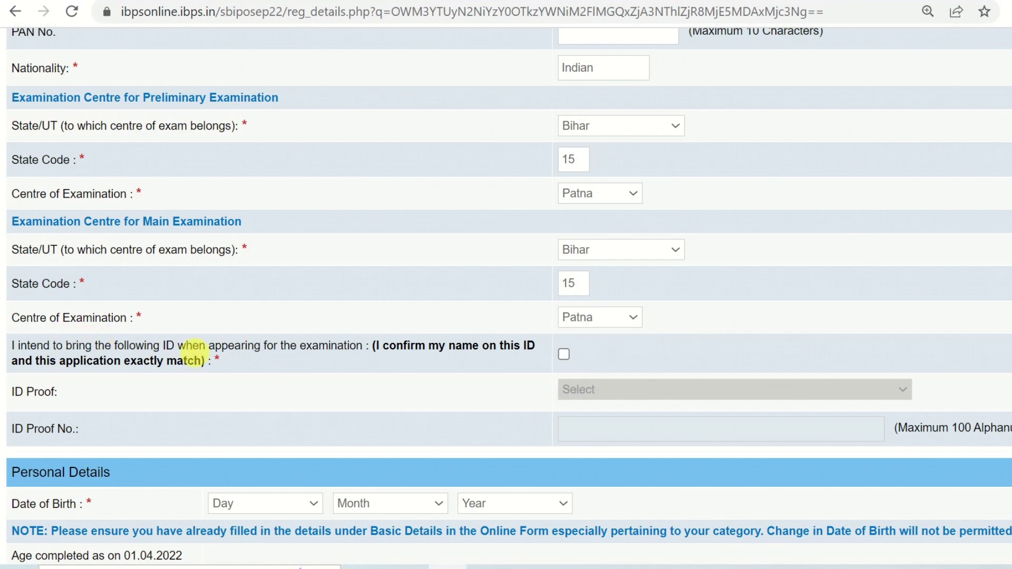
# Confirm that the name on the ID matches the application and select Aadhar Card as the ID proof
pyautogui.click(564, 355)
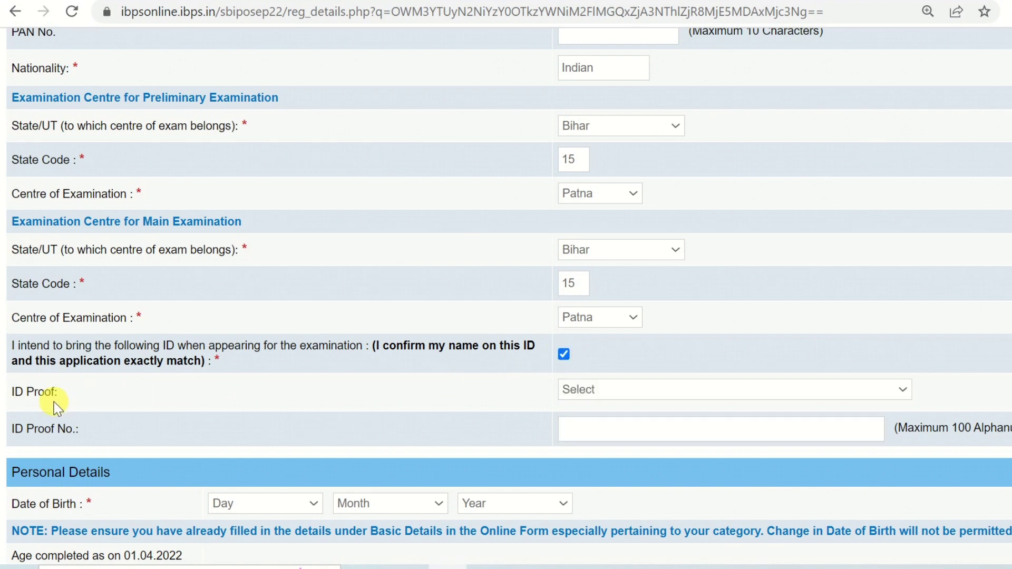
pyautogui.click(610, 389)
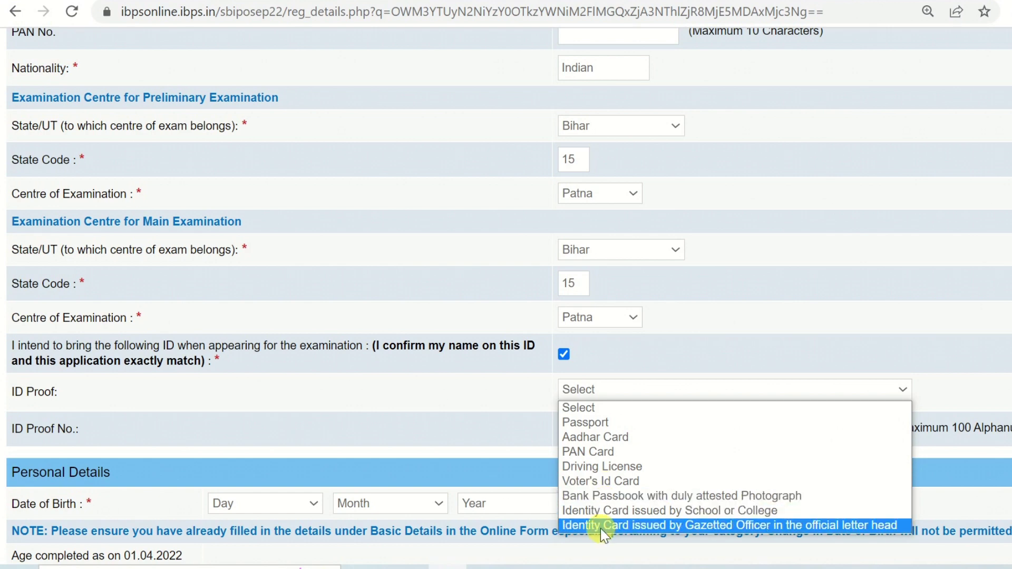
pyautogui.click(607, 438)
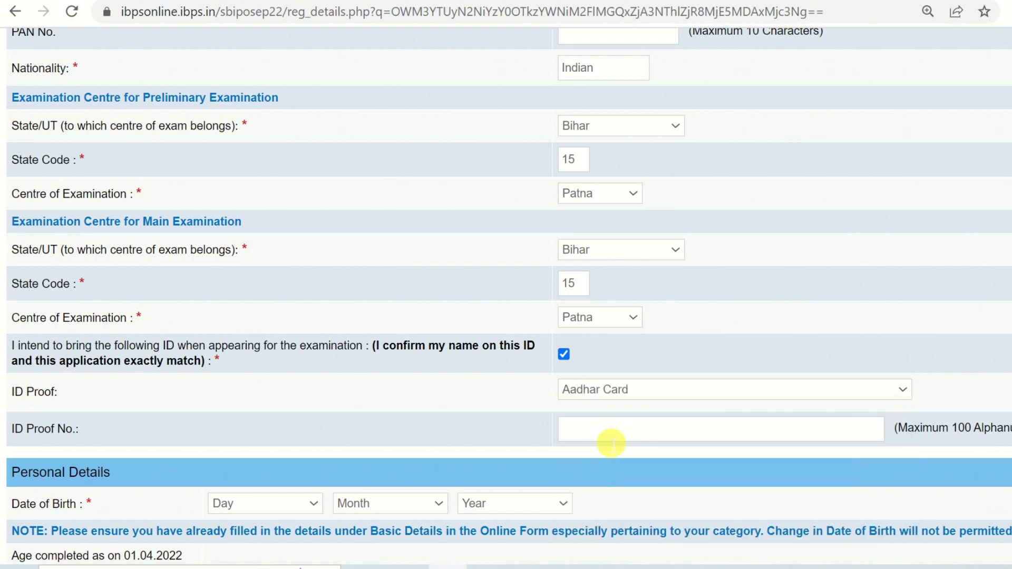
pyautogui.click(617, 437)
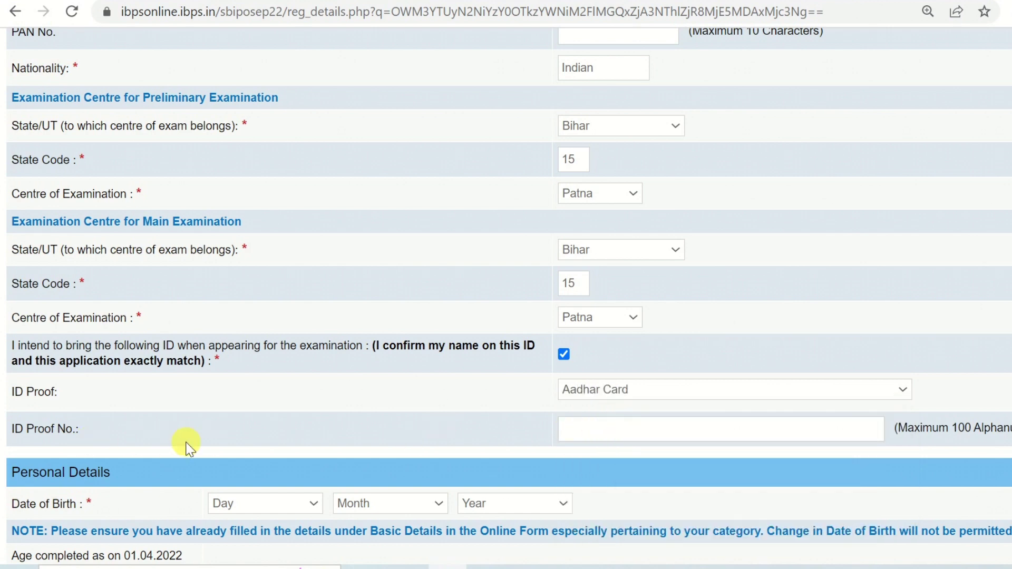
# Answer No to having a twin brother or sister and set the marital status to Unmarried
pyautogui.scroll(-5, 187, 445)
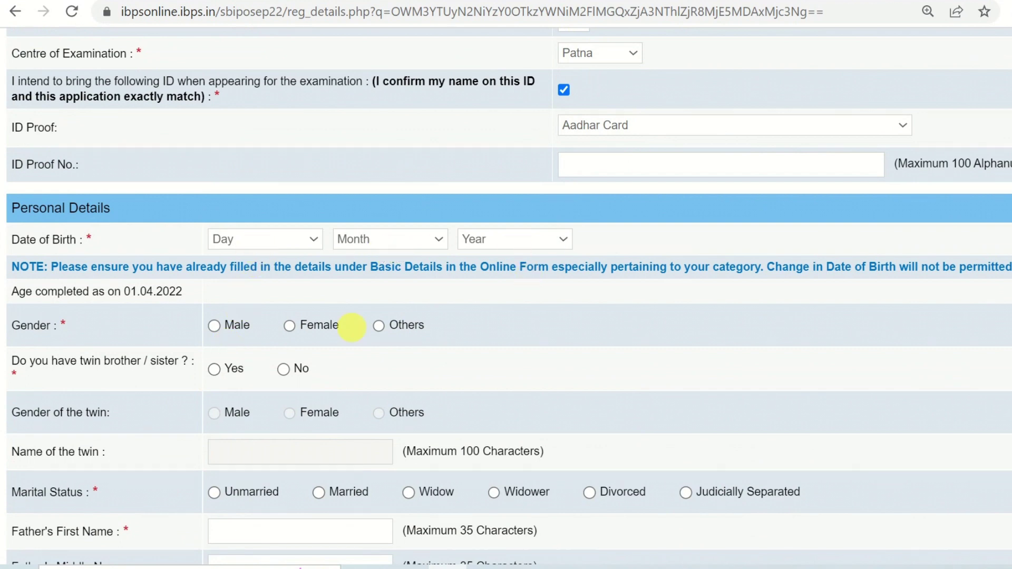
pyautogui.scroll(-3, 291, 356)
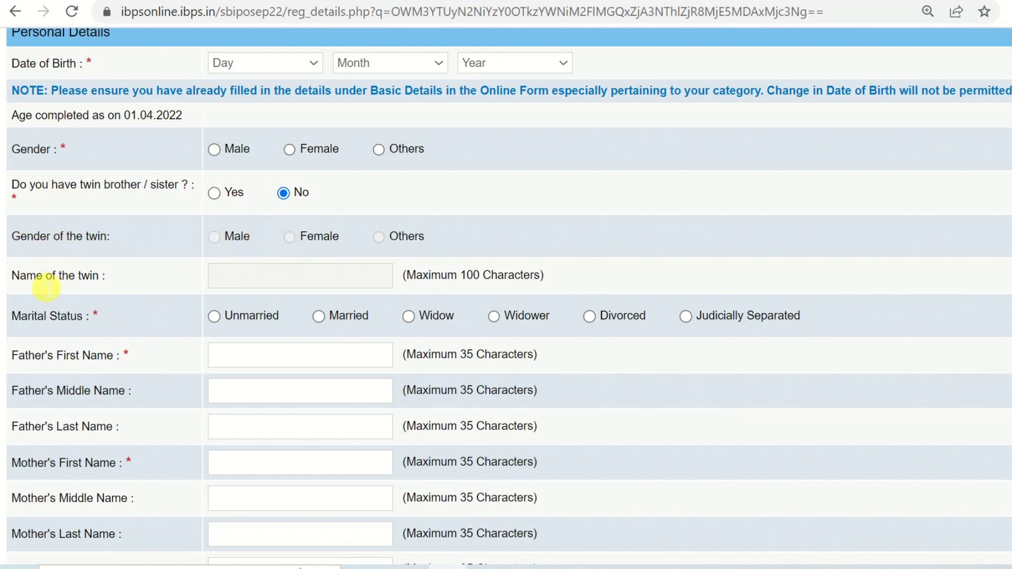
pyautogui.scroll(-2, 153, 312)
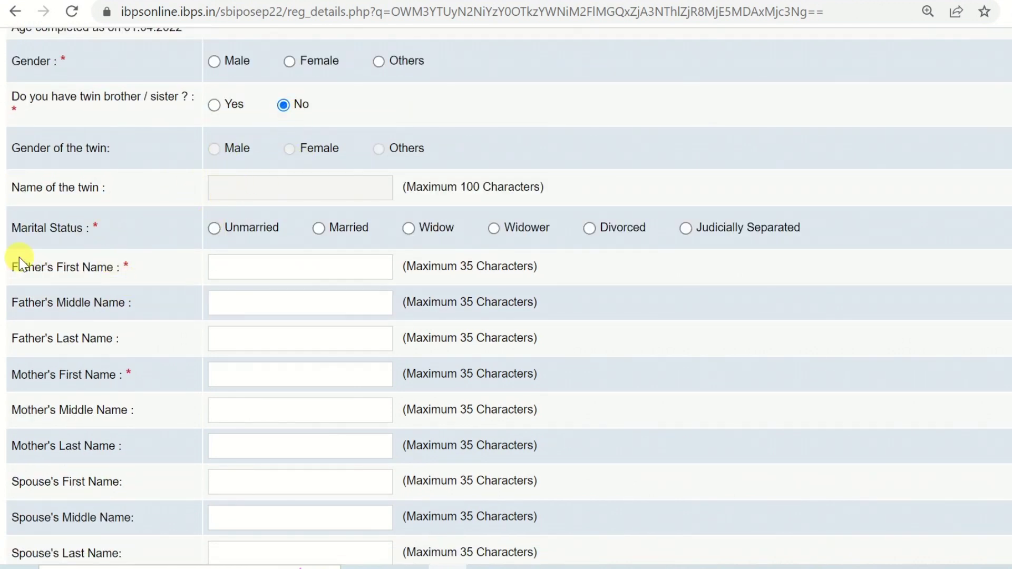
pyautogui.click(214, 228)
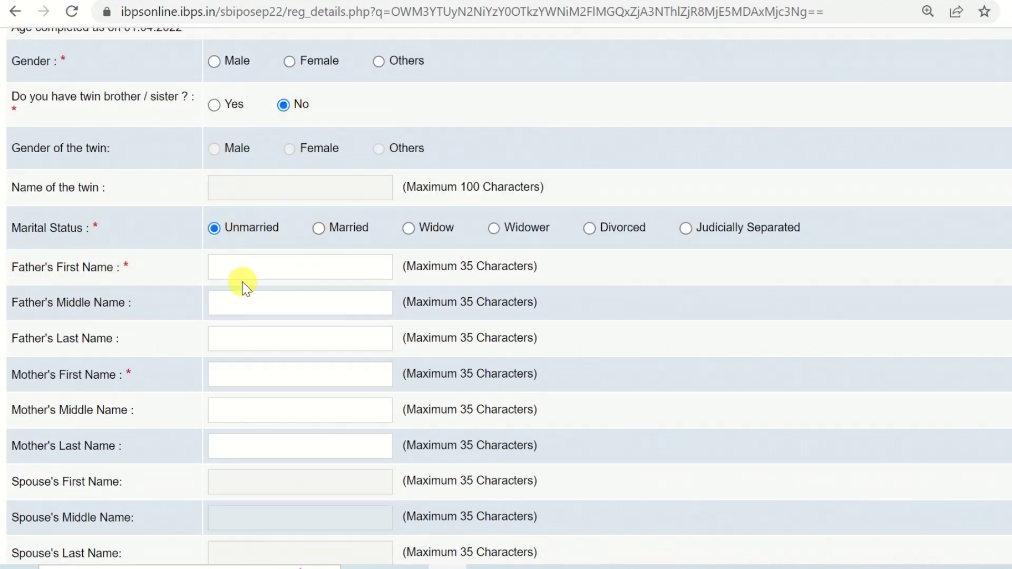
# Look through the parents' name, correspondence address and permanent address fields, and continue to the educational qualification details
pyautogui.scroll(-2, 247, 278)
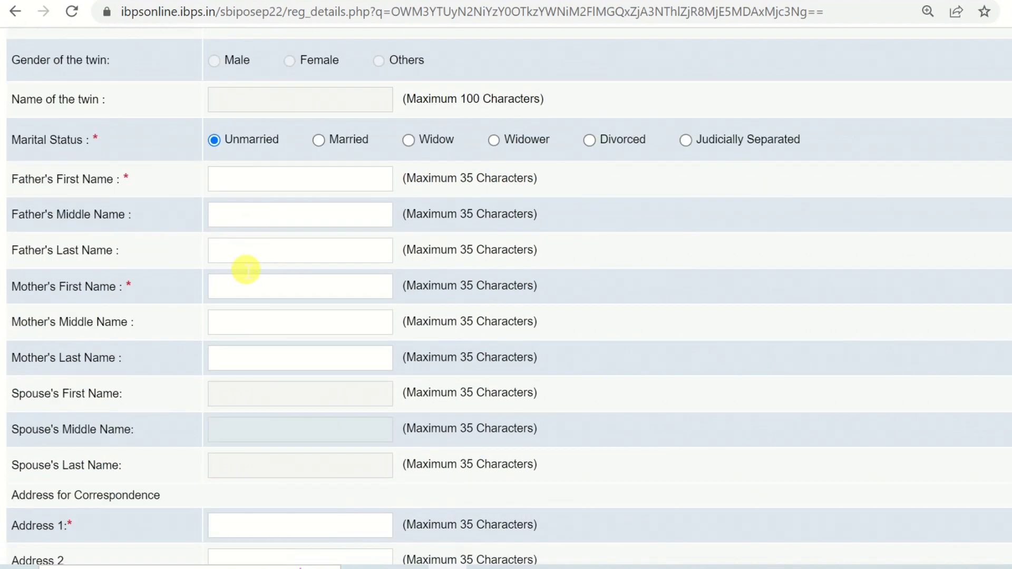
pyautogui.click(249, 222)
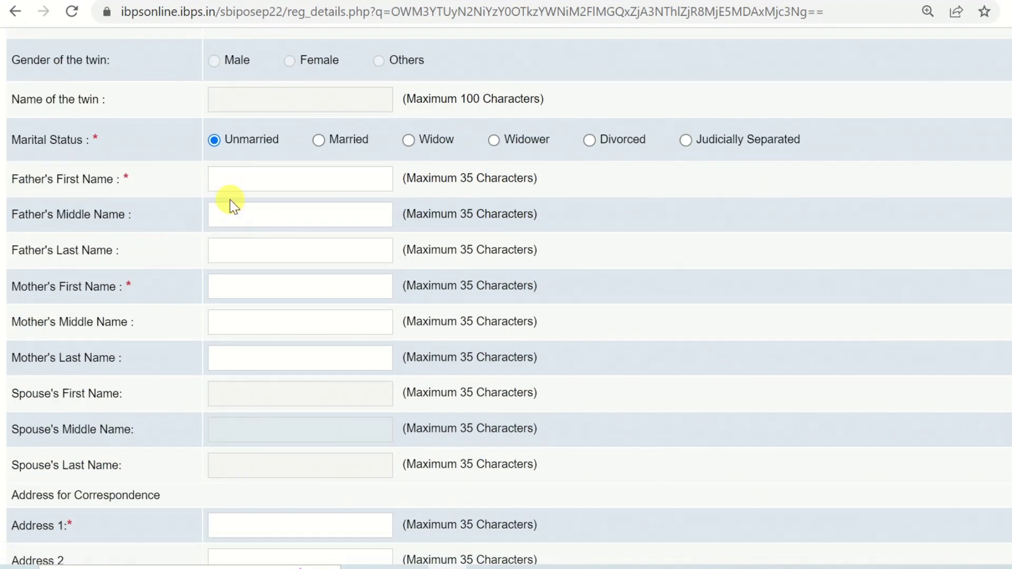
pyautogui.scroll(-2, 238, 286)
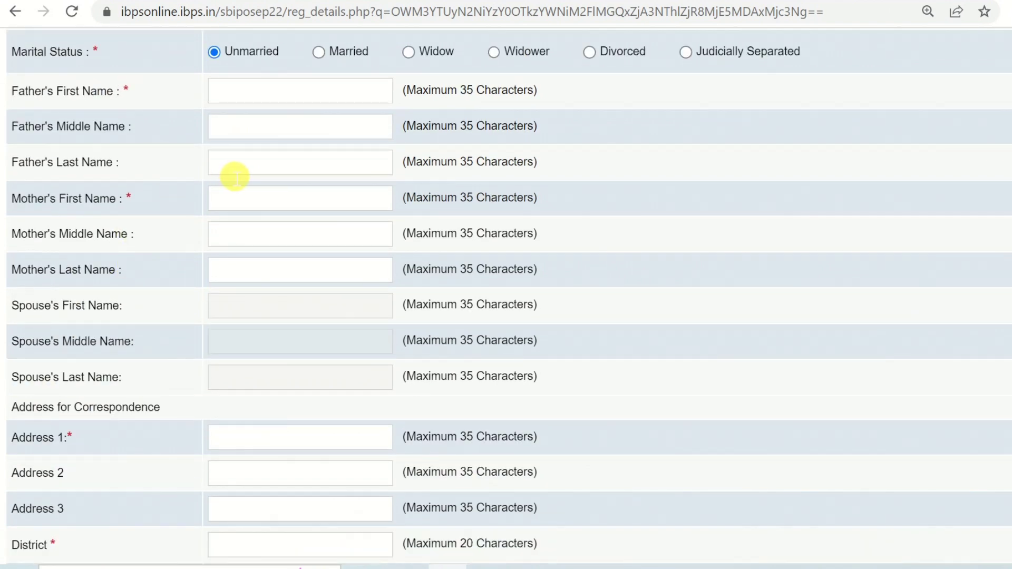
pyautogui.scroll(-3, 149, 131)
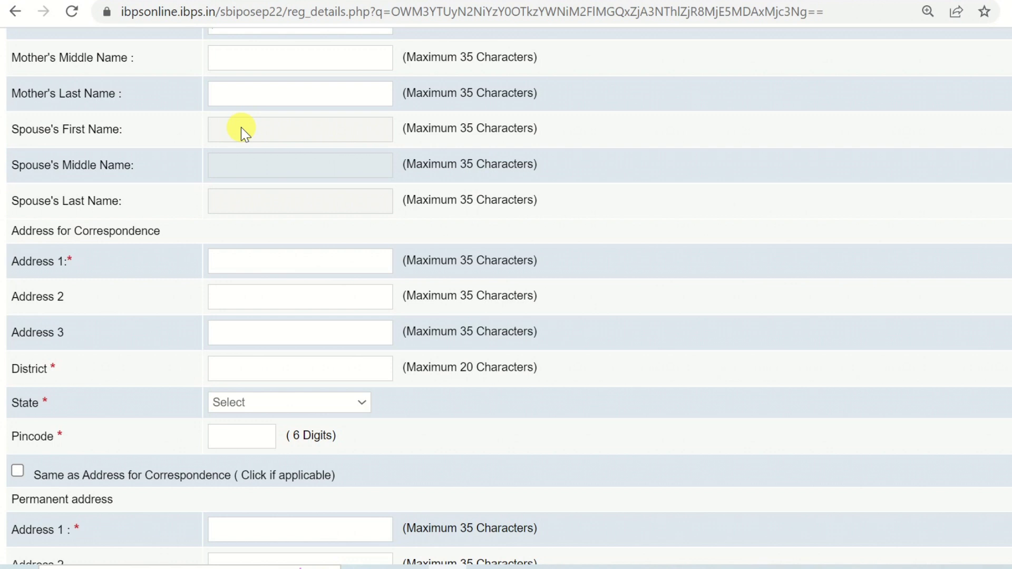
pyautogui.scroll(-2, 242, 213)
pyautogui.click(253, 179)
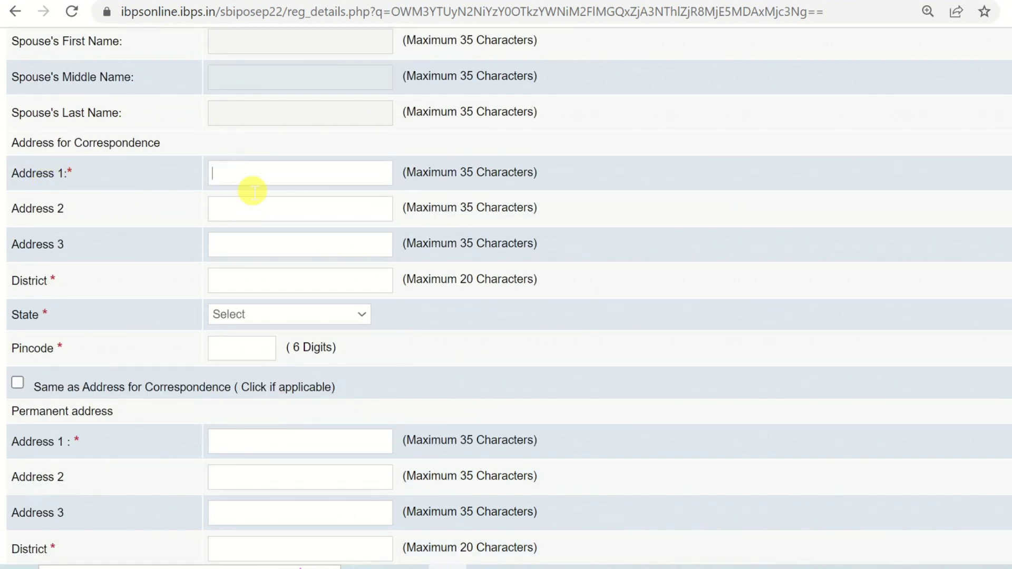
pyautogui.click(253, 213)
pyautogui.click(252, 248)
pyautogui.click(252, 282)
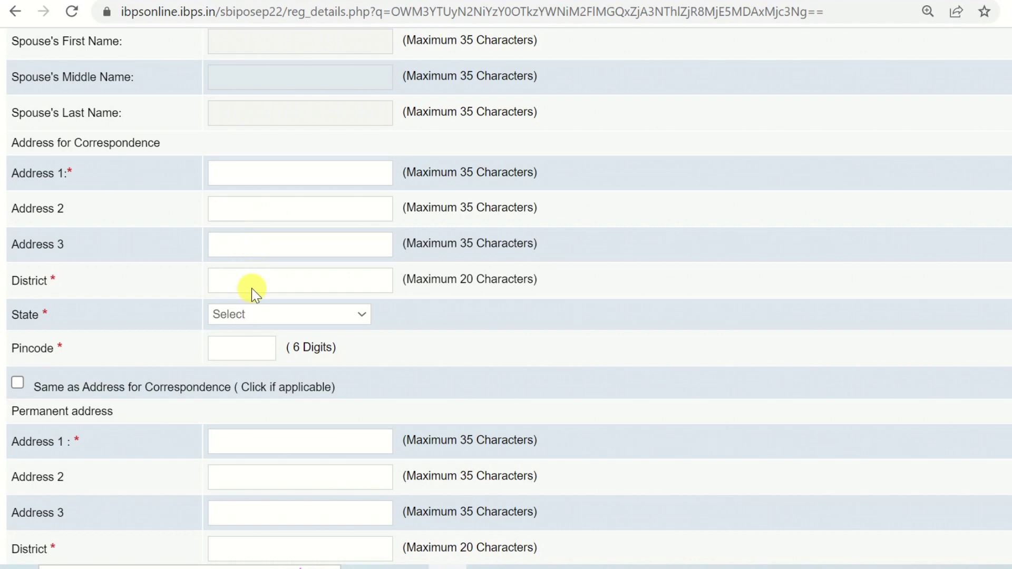
pyautogui.scroll(-2, 299, 273)
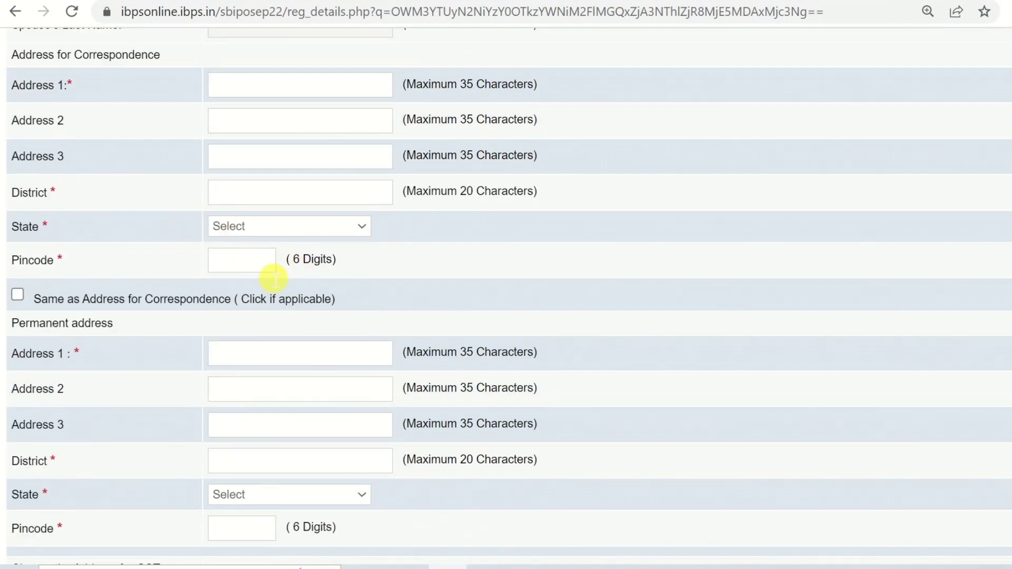
pyautogui.scroll(-2, 271, 271)
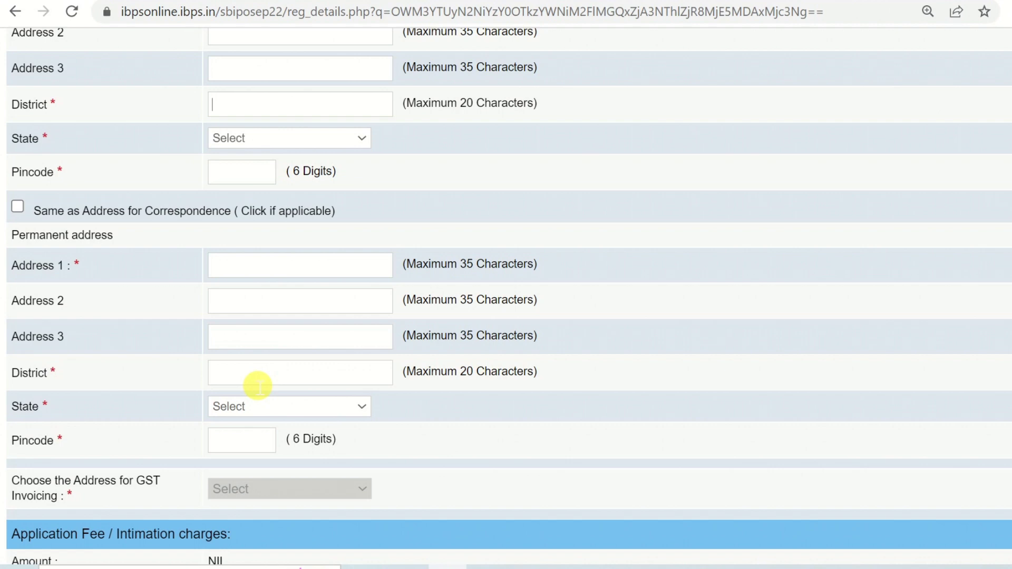
pyautogui.scroll(-3, 260, 386)
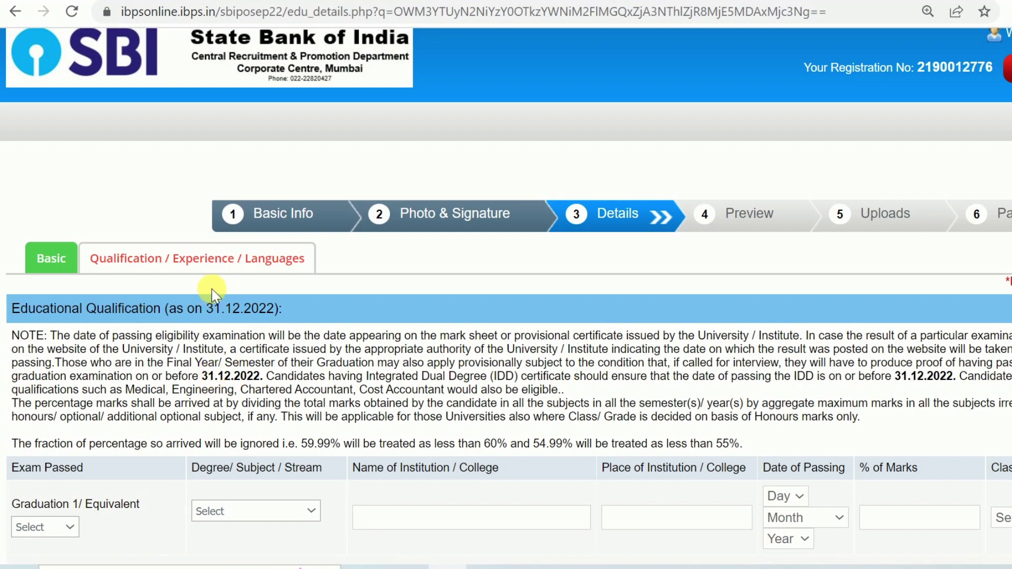
# Mark Graduation 1/ Equivalent as Passed and select Arts as its degree stream
pyautogui.scroll(-5, 227, 363)
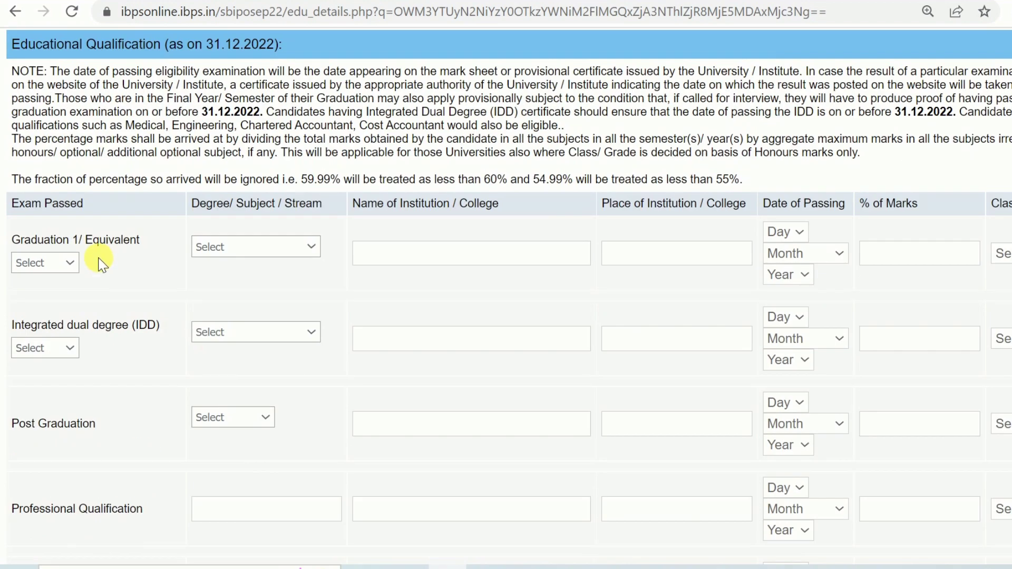
pyautogui.scroll(-1, 66, 228)
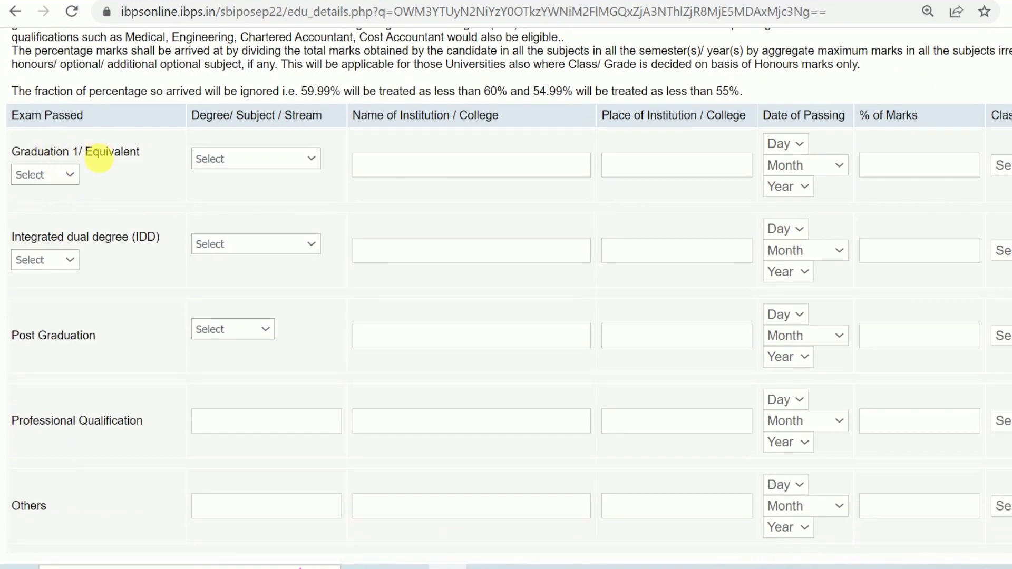
pyautogui.click(56, 180)
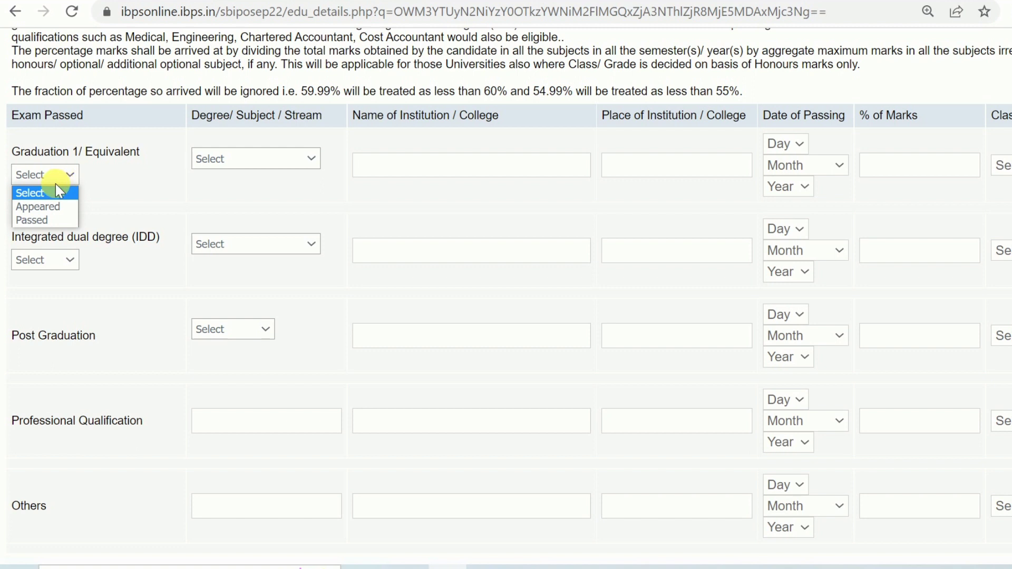
pyautogui.click(42, 221)
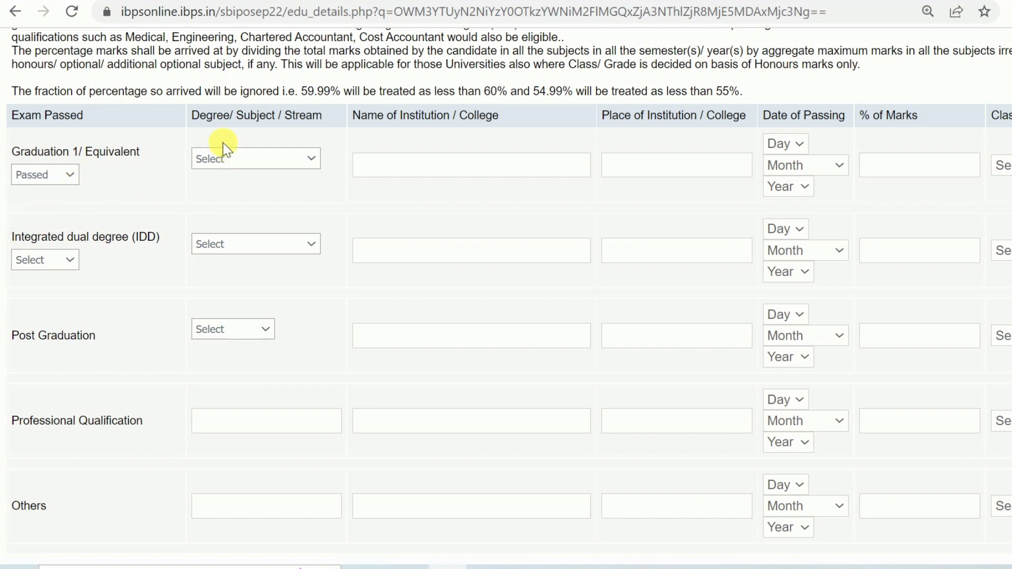
pyautogui.click(237, 167)
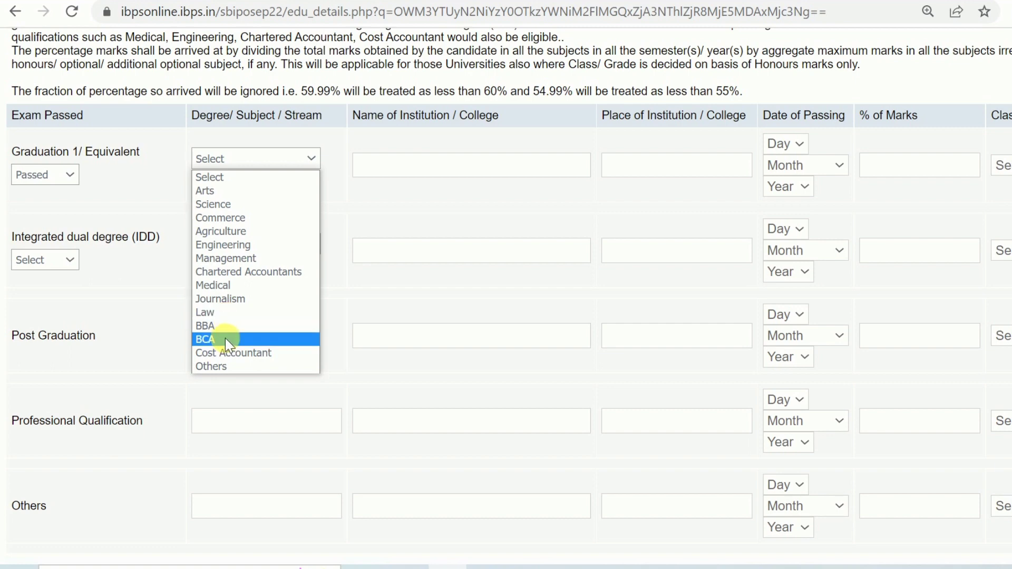
pyautogui.click(225, 191)
# Set the class for Graduation 1/ Equivalent to First
pyautogui.click(406, 167)
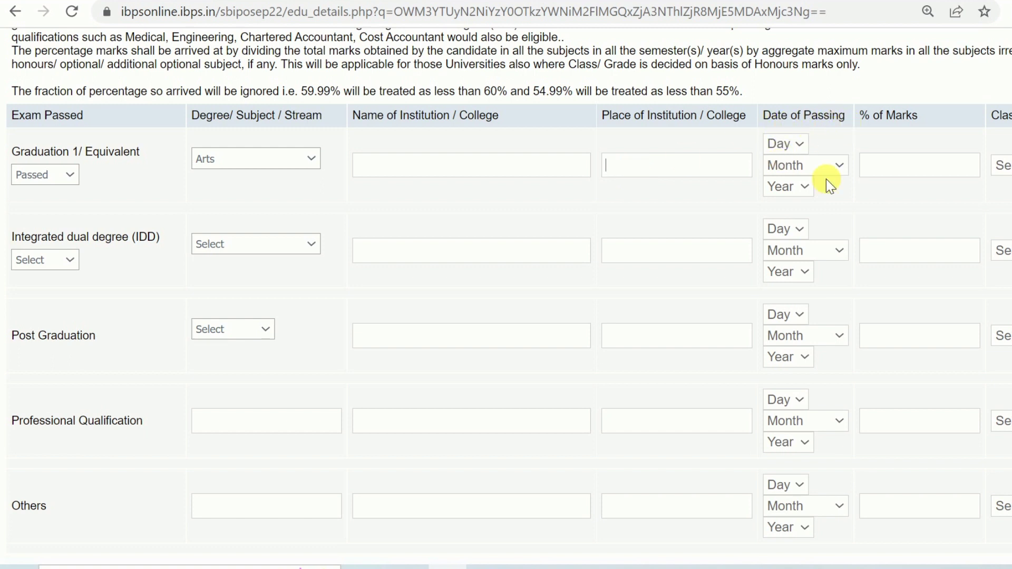
pyautogui.click(898, 163)
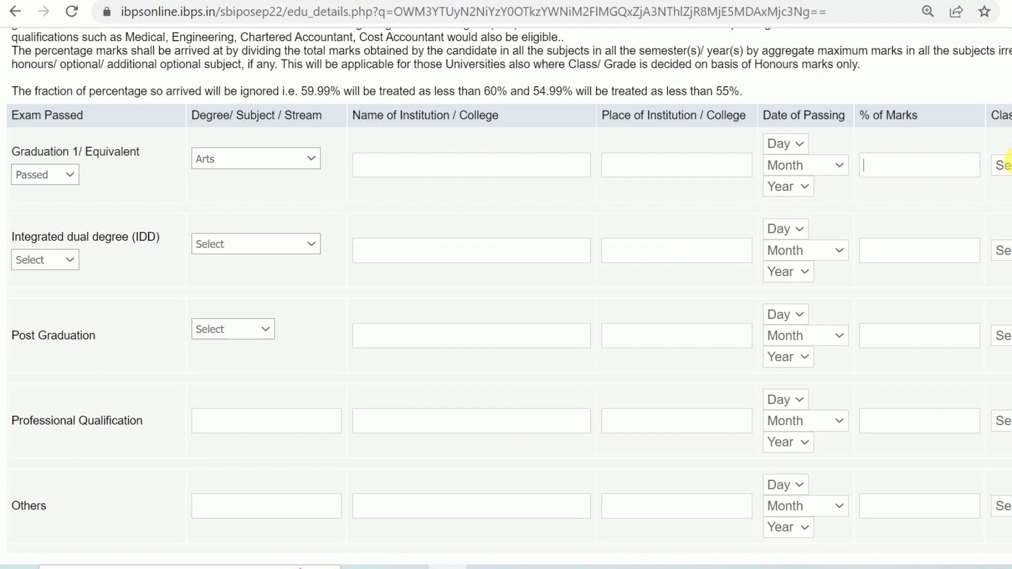
pyautogui.click(1004, 165)
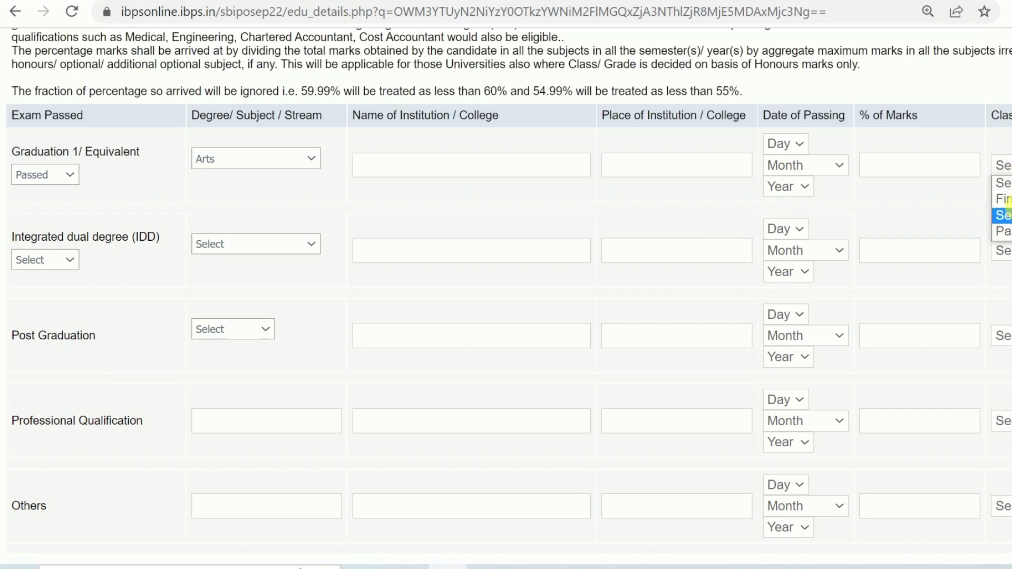
pyautogui.click(1008, 199)
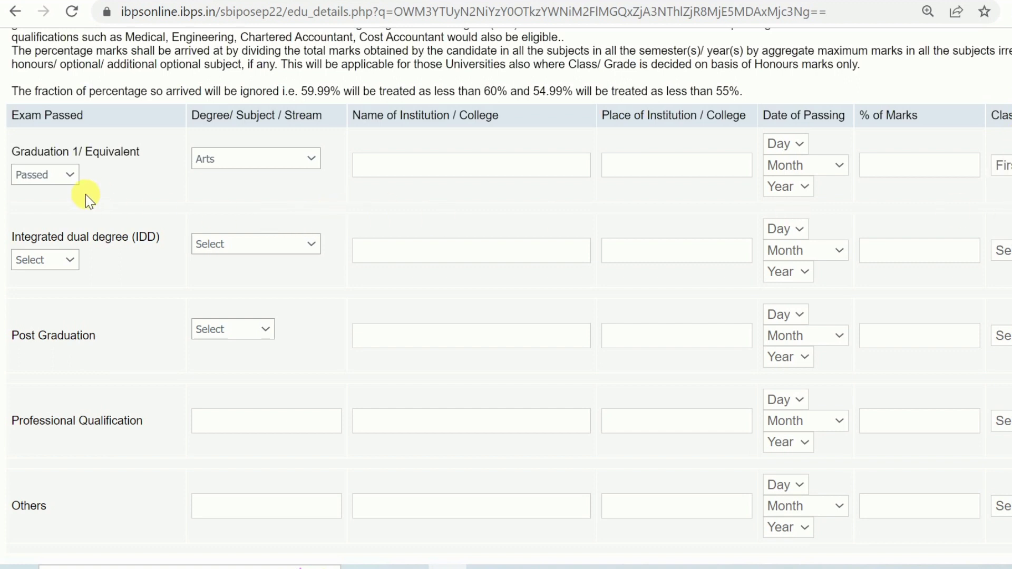
# Change the status of Graduation 1/ Equivalent to Appeared and accept the notice for final-year candidates
pyautogui.click(55, 176)
pyautogui.click(34, 207)
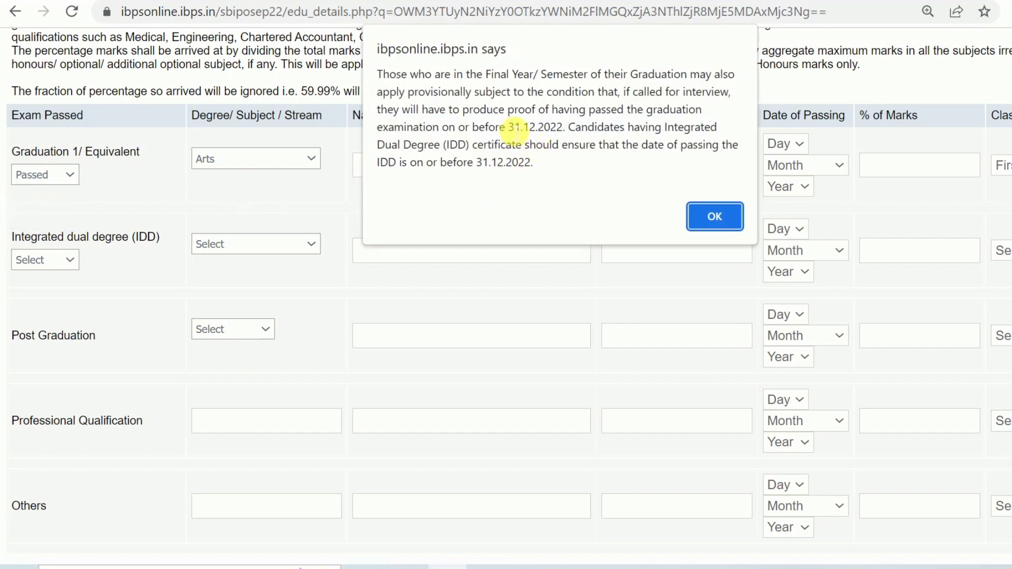
pyautogui.moveTo(509, 131); pyautogui.dragTo(572, 134)
pyautogui.click(570, 134)
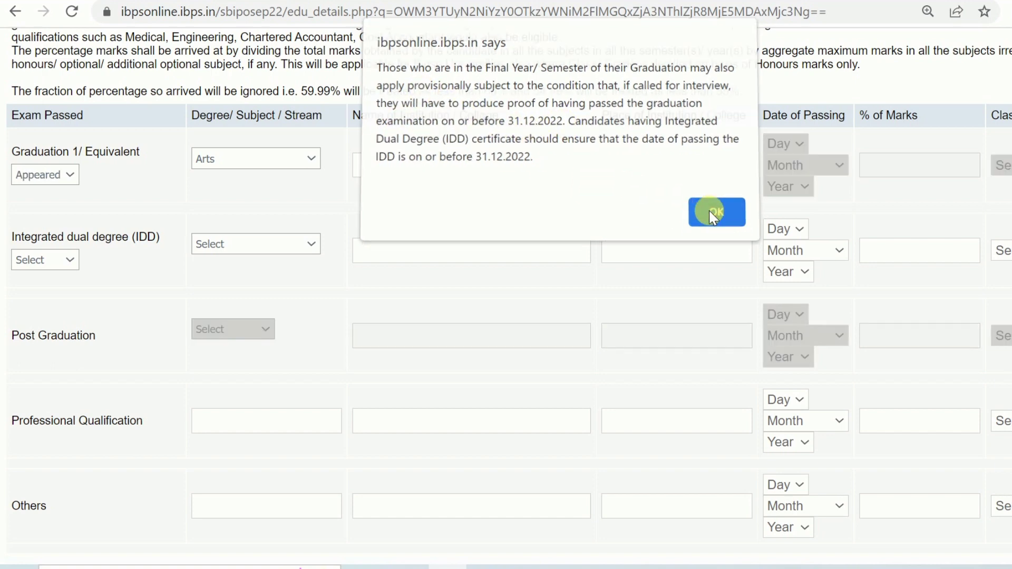
pyautogui.click(710, 210)
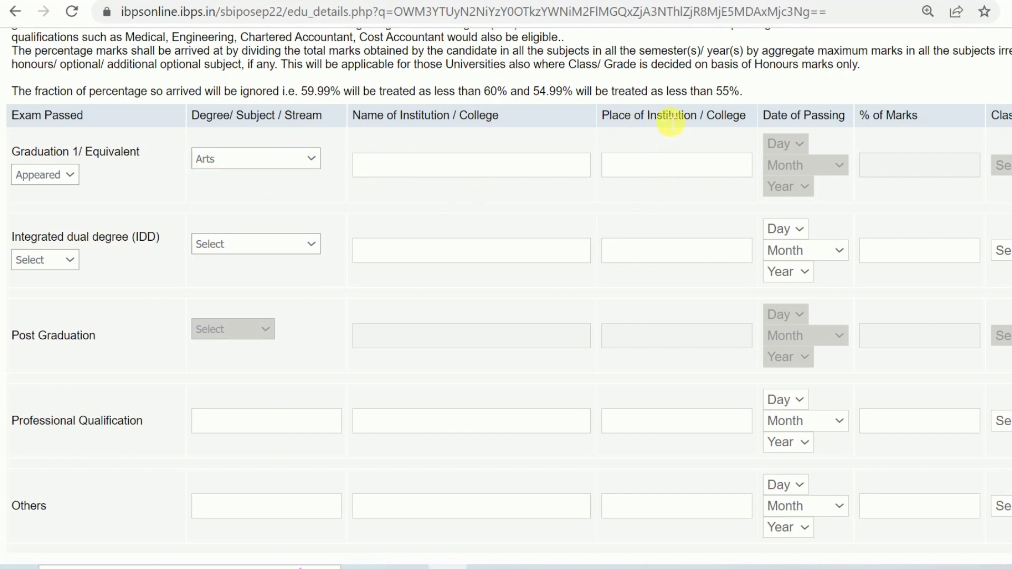
pyautogui.click(639, 170)
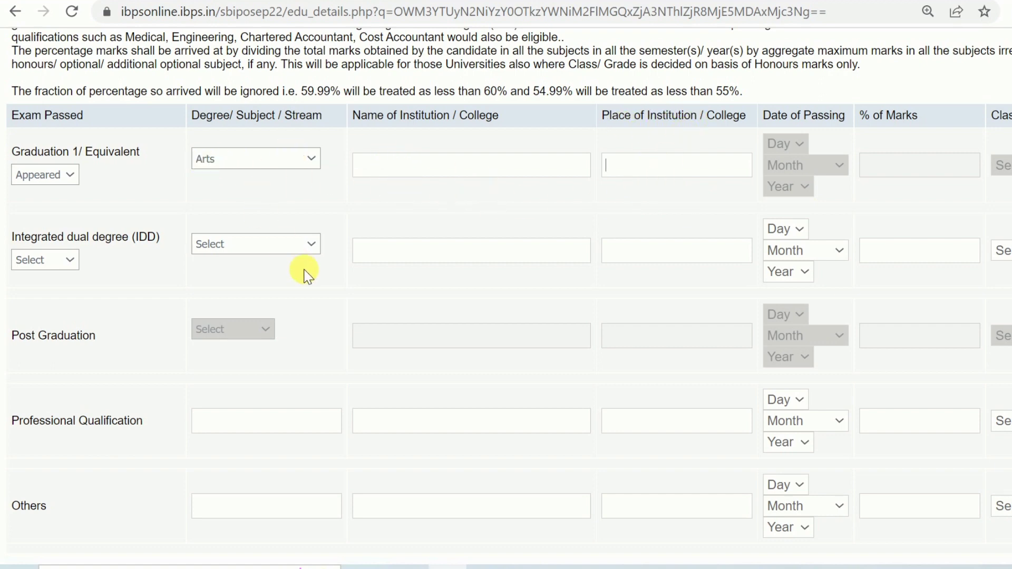
pyautogui.scroll(-2, 165, 293)
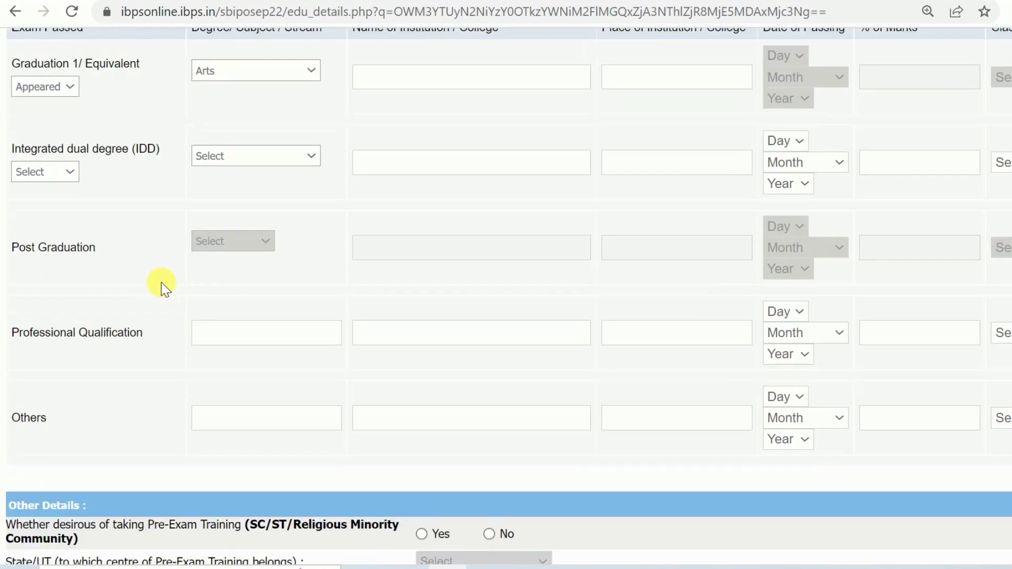
pyautogui.click(222, 157)
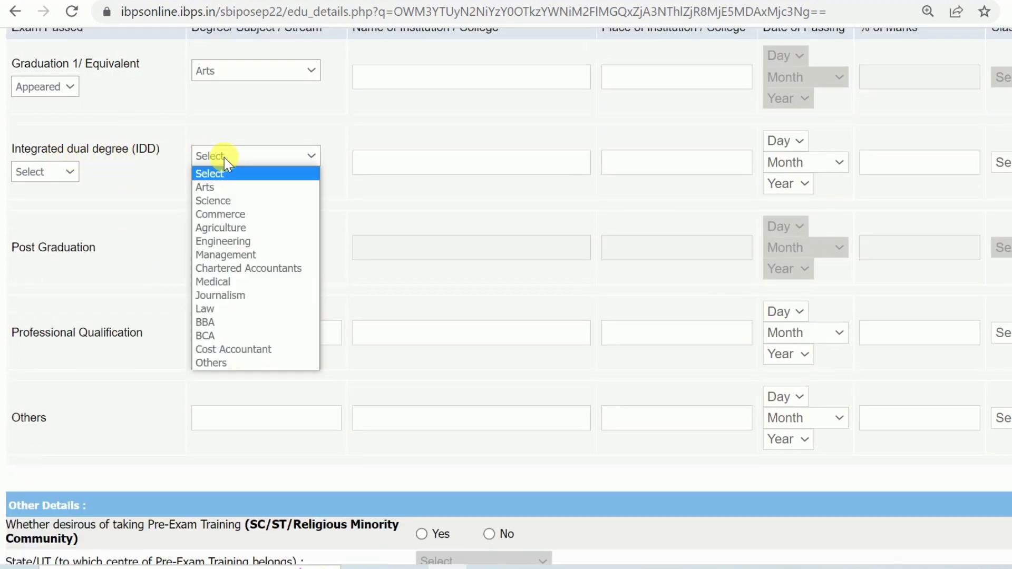
pyautogui.click(224, 157)
pyautogui.click(78, 177)
pyautogui.click(66, 177)
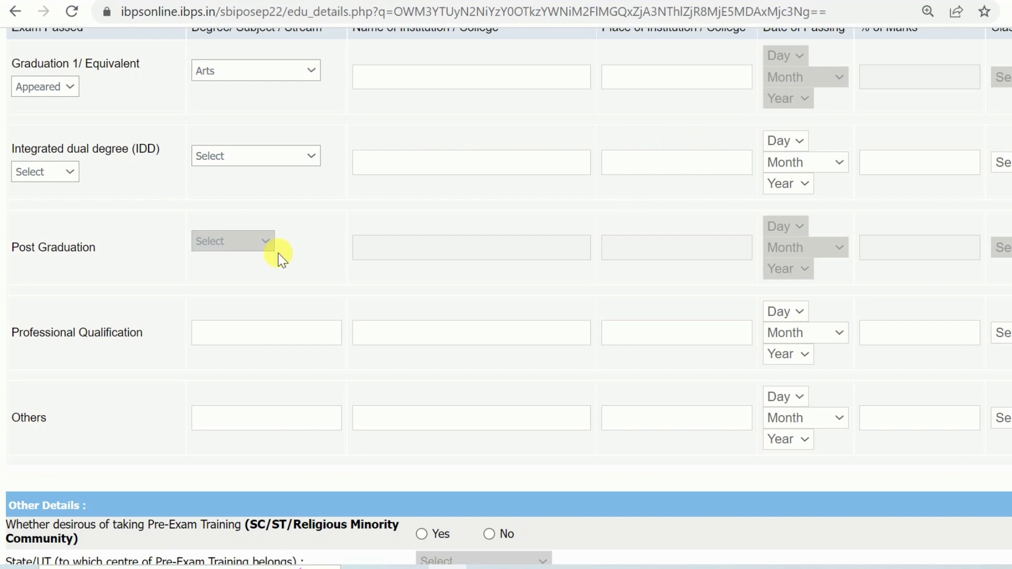
# Answer Yes to Pre-Exam Training and choose Bihar as its State/UT with Patna as the training centre
pyautogui.scroll(-2, 236, 298)
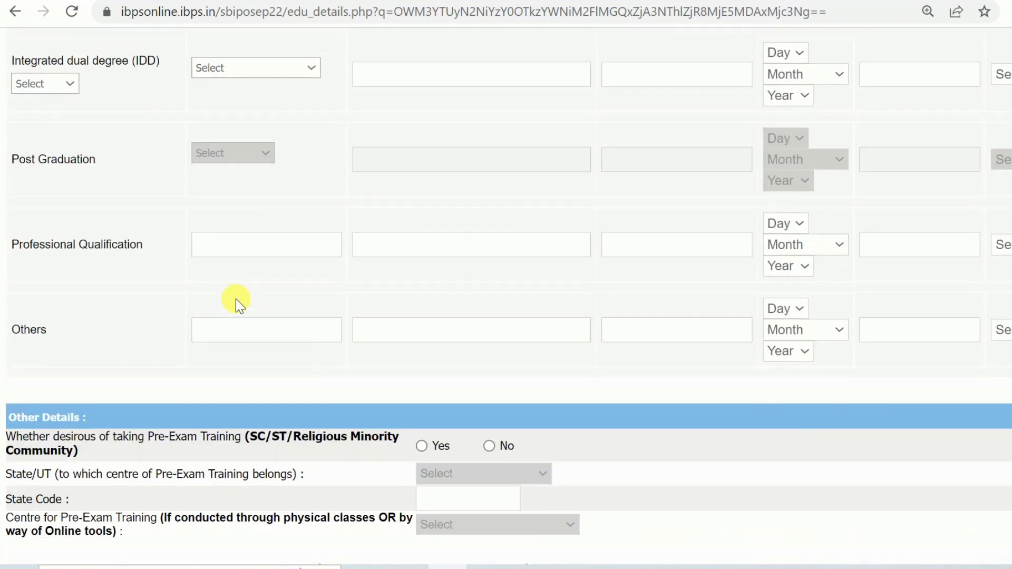
pyautogui.scroll(-5, 168, 299)
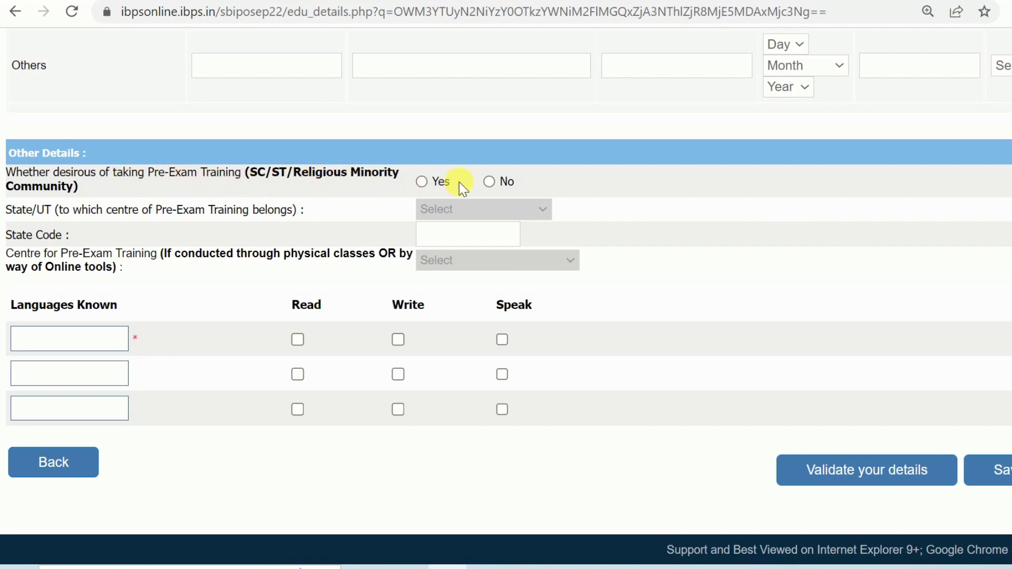
pyautogui.click(428, 183)
pyautogui.click(446, 209)
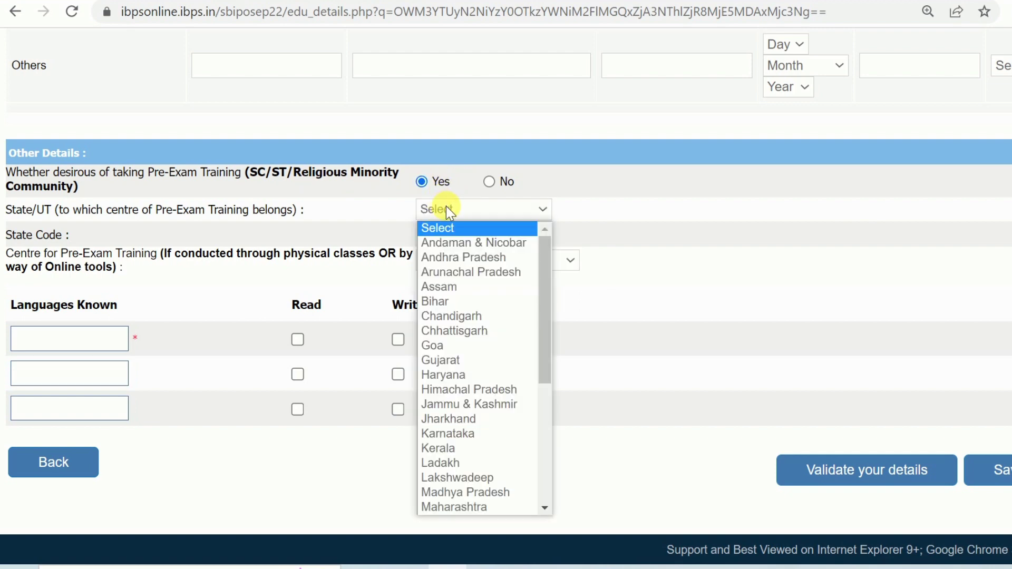
pyautogui.click(441, 301)
pyautogui.click(441, 259)
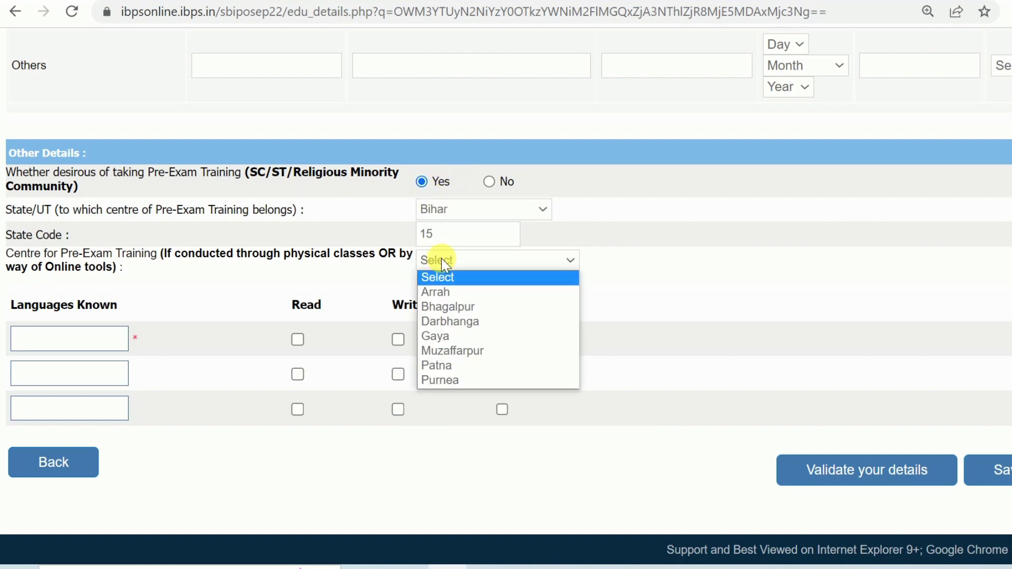
pyautogui.click(446, 367)
# Answer No to Pre-Exam Training and enter HINDI as a known language with Read, Write and Speak
pyautogui.click(490, 184)
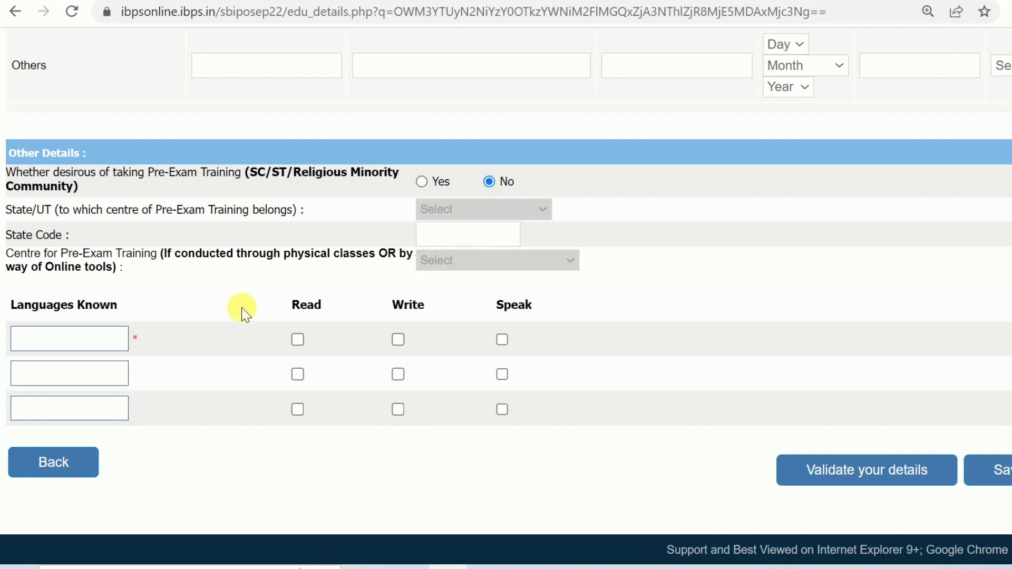
pyautogui.click(55, 345)
pyautogui.click(397, 342)
pyautogui.click(501, 340)
pyautogui.click(83, 376)
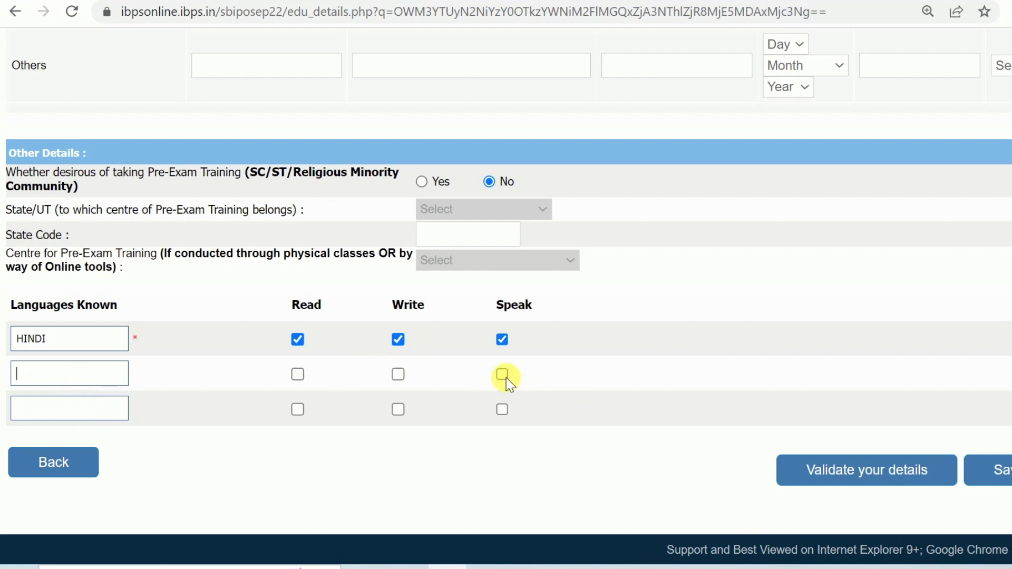
# Save the education details and look through the registration preview down to the declaration
pyautogui.click(999, 470)
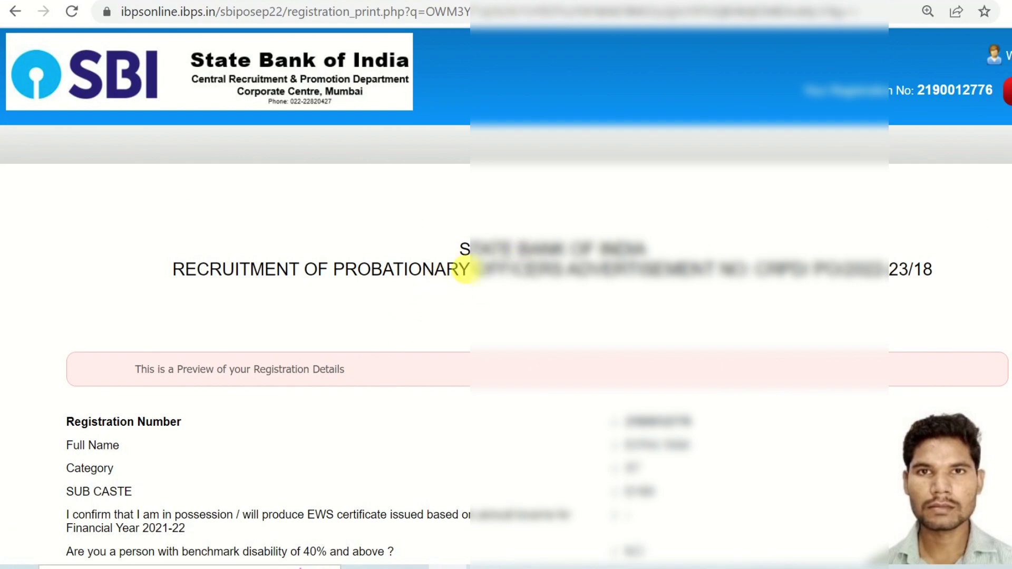
pyautogui.scroll(-6, 473, 268)
pyautogui.scroll(-20, 473, 268)
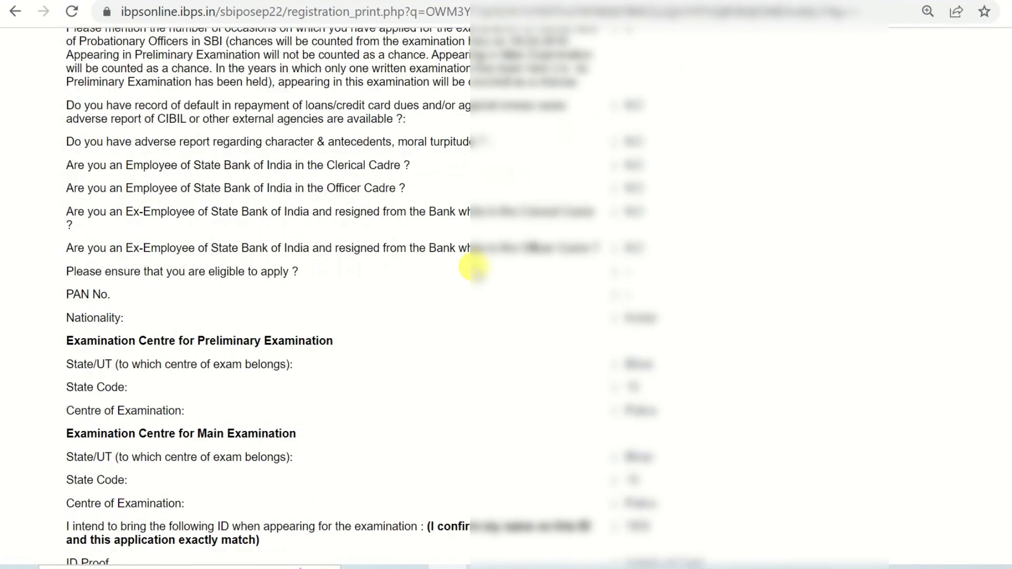
pyautogui.scroll(-5, 474, 267)
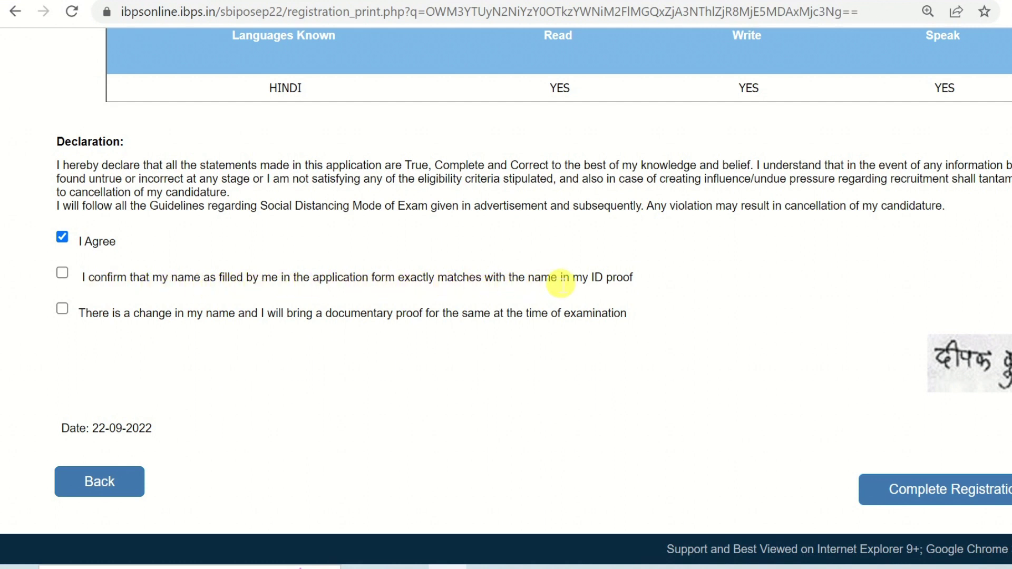
# Confirm that the name in the application matches the ID proof and complete the registration
pyautogui.click(62, 272)
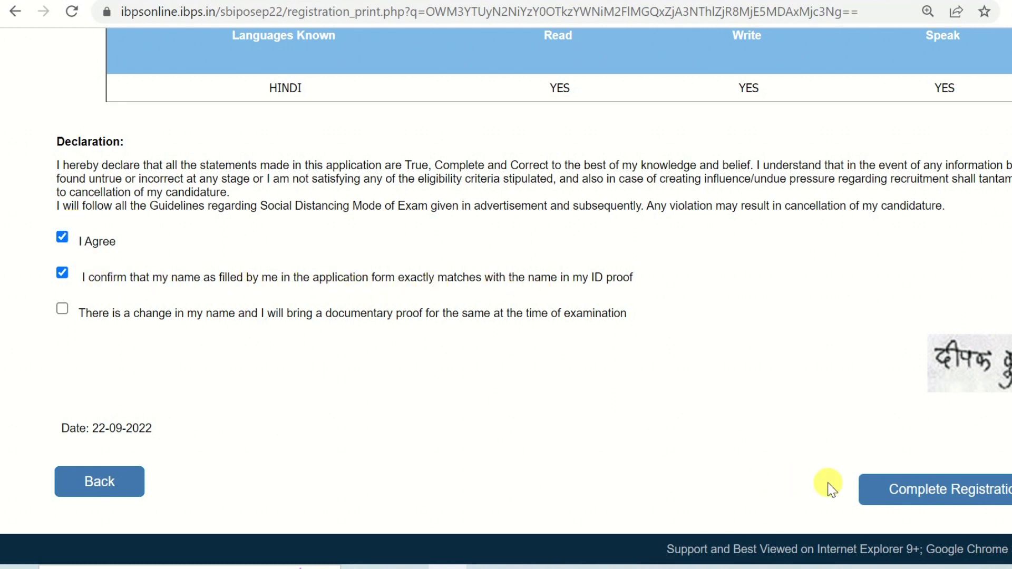
pyautogui.click(982, 500)
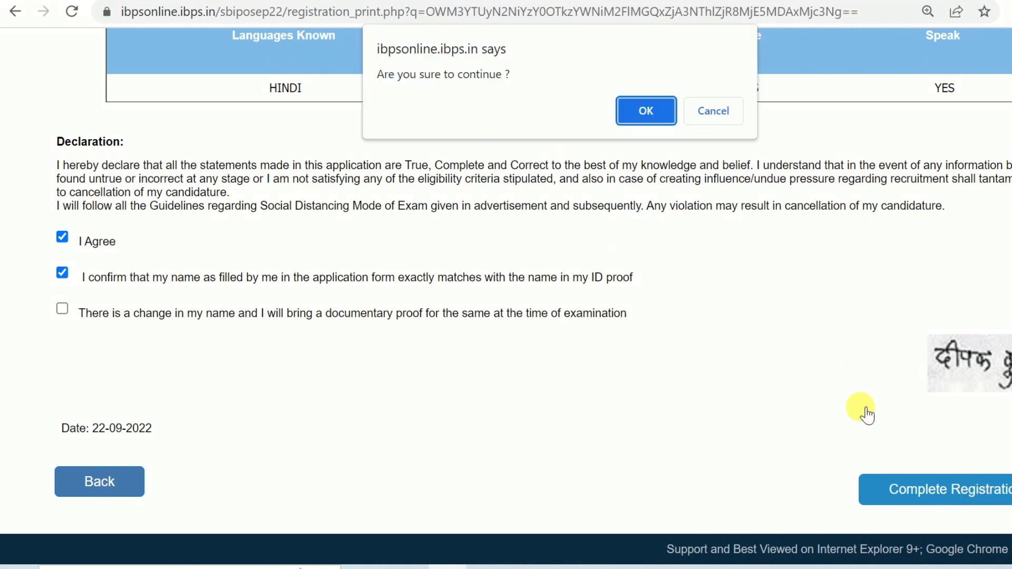
pyautogui.click(642, 117)
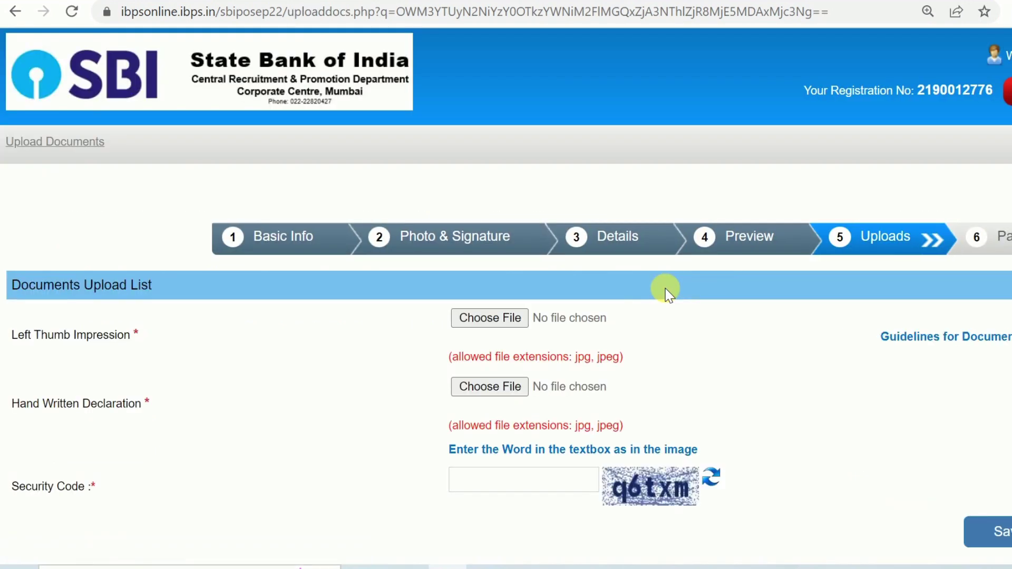
# Read the required text of the hand-written declaration in the document upload guidelines and return to the upload page
pyautogui.scroll(-2, 664, 282)
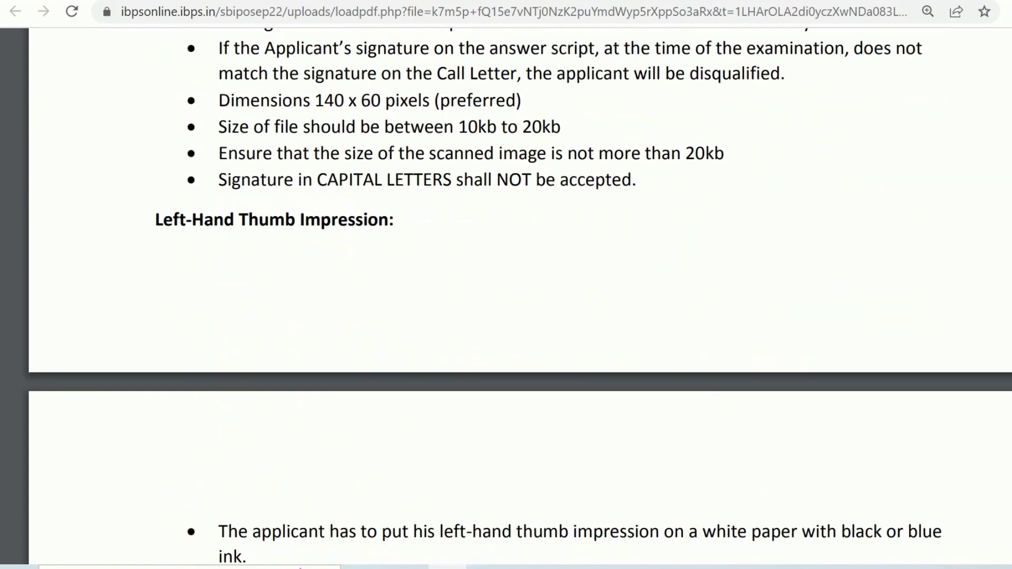
pyautogui.scroll(15, 520, 295)
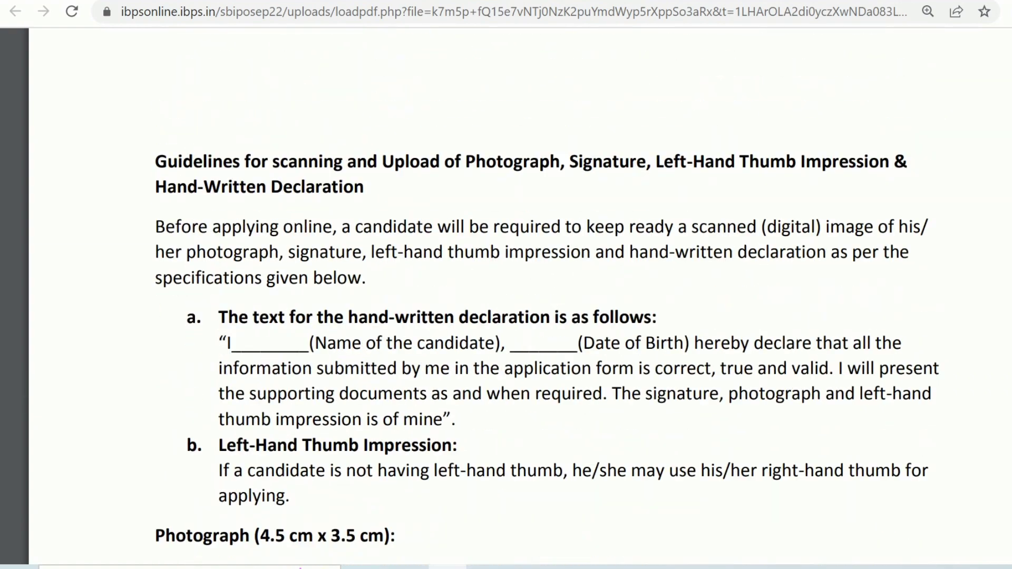
pyautogui.scroll(-2, 520, 295)
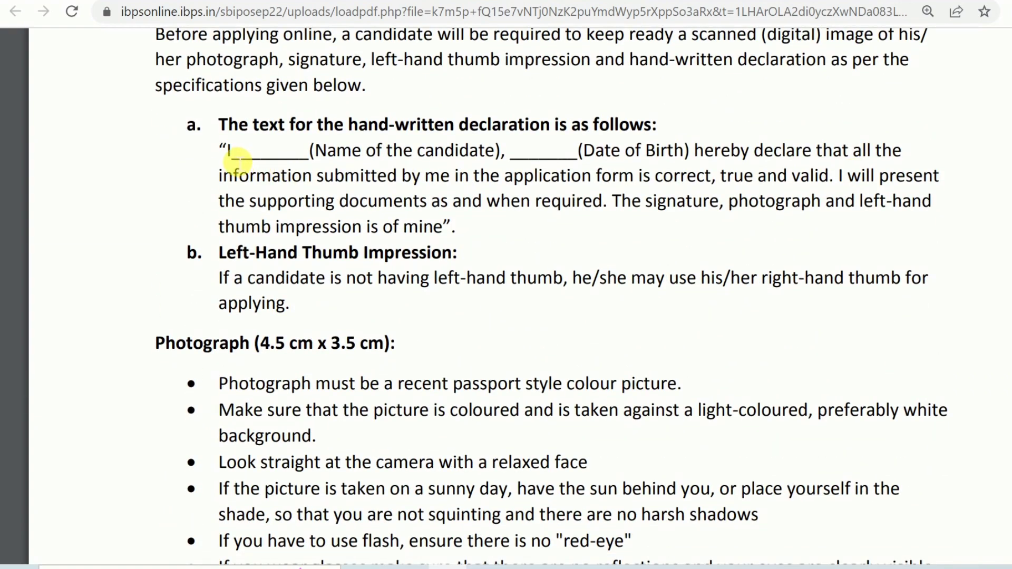
pyautogui.moveTo(230, 157); pyautogui.dragTo(445, 228)
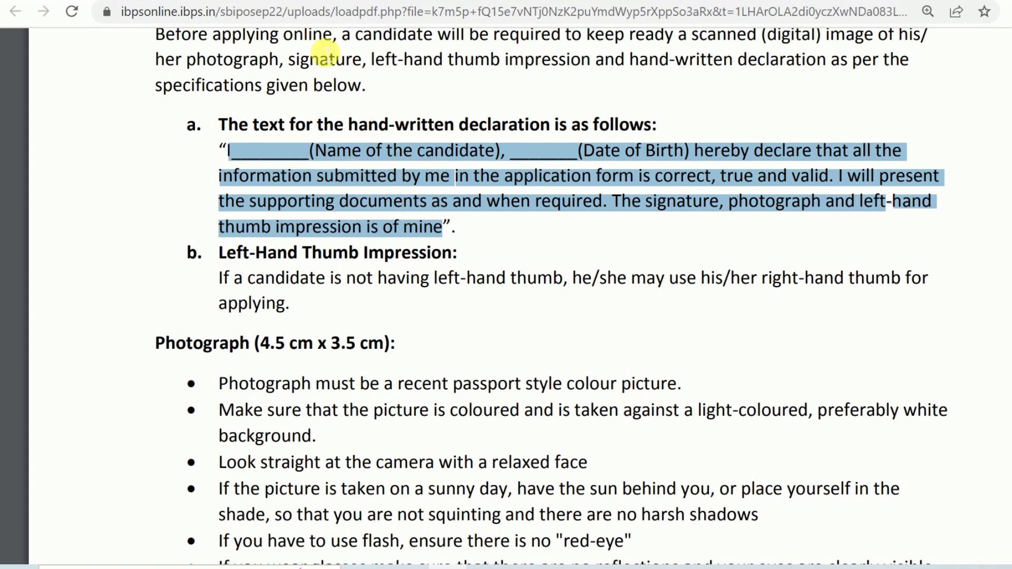
pyautogui.click(307, 3)
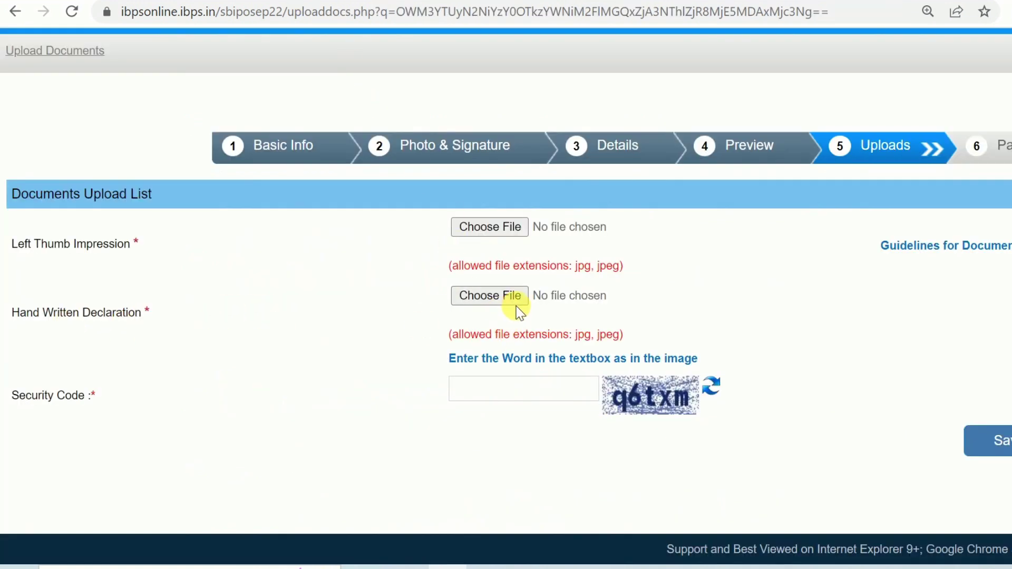
# Upload THUMB.jpg as the left thumb impression and an image as the hand-written declaration, enter the security code and confirm the submission
pyautogui.click(486, 296)
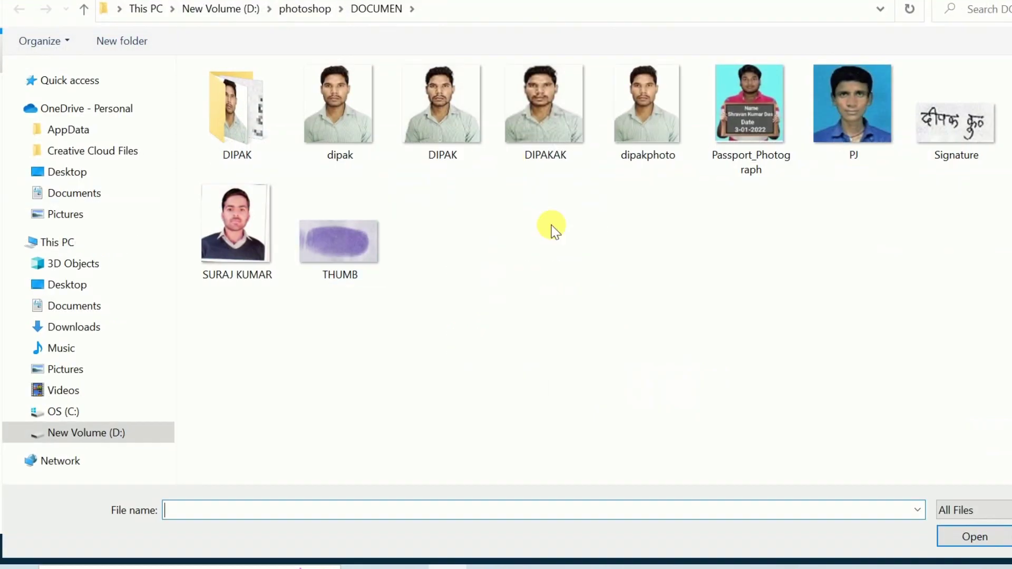
pyautogui.press('Escape')
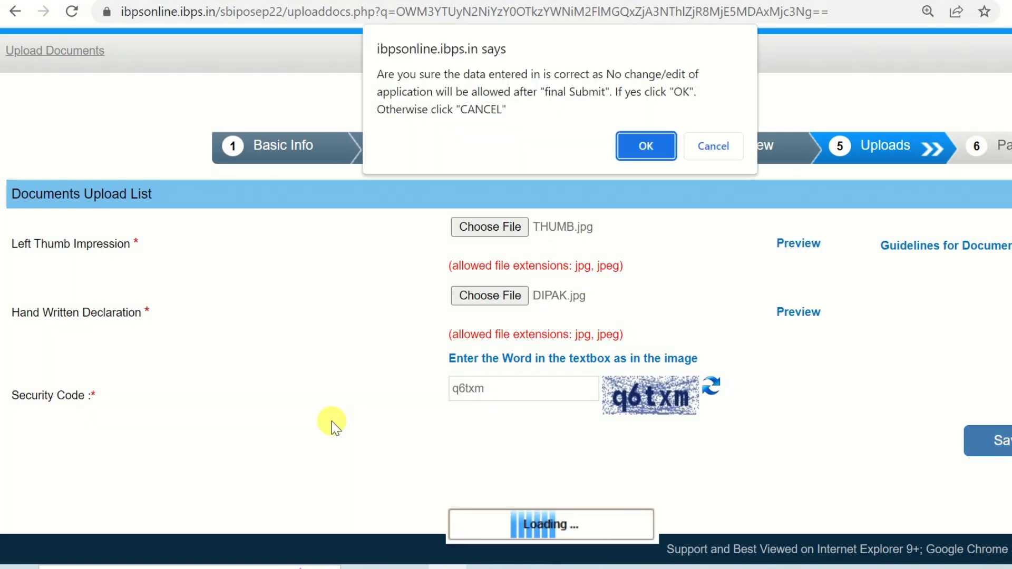
pyautogui.click(654, 144)
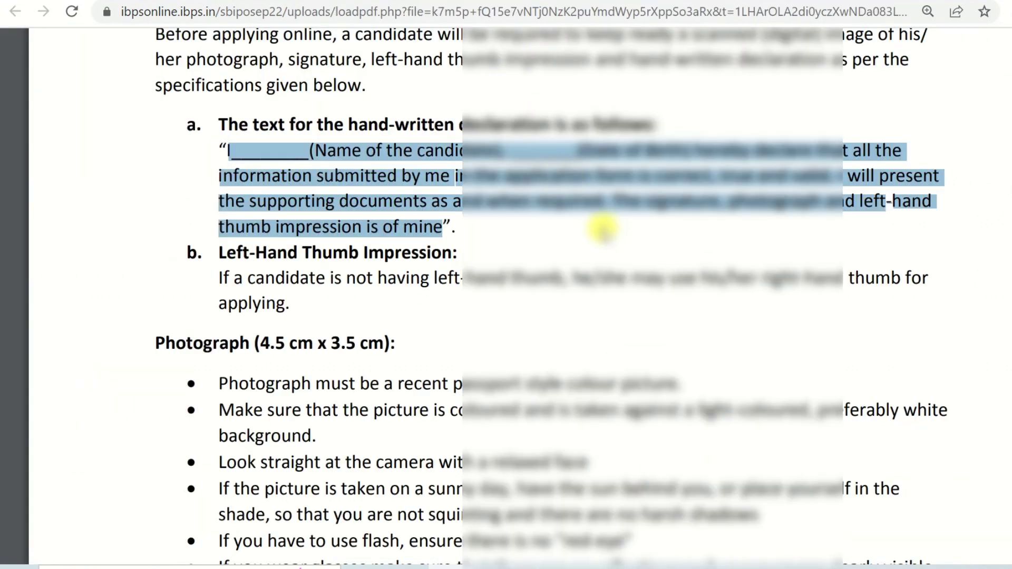
pyautogui.scroll(4, 602, 228)
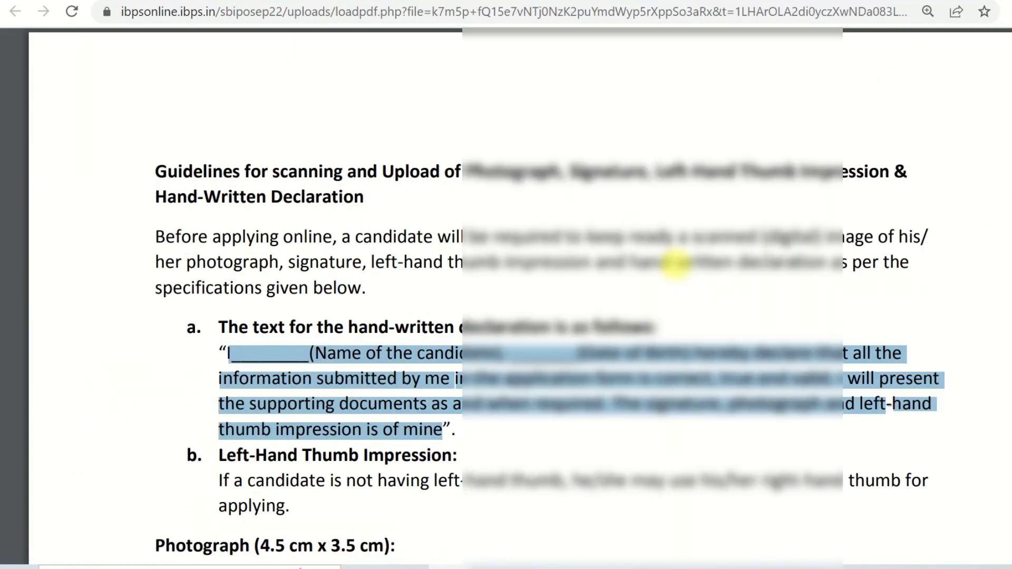
pyautogui.scroll(-2, 677, 263)
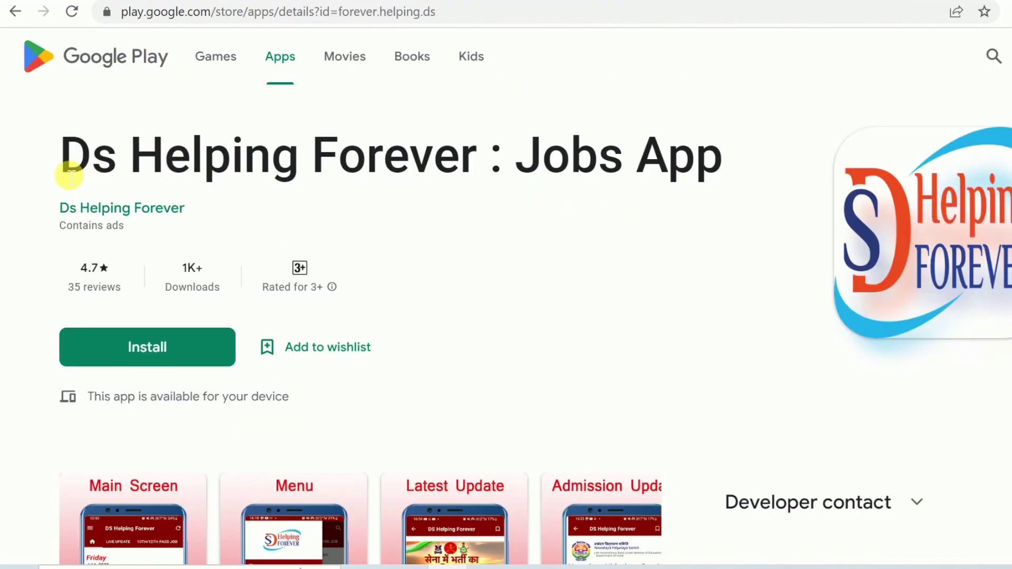
pyautogui.moveTo(69, 175); pyautogui.dragTo(477, 176)
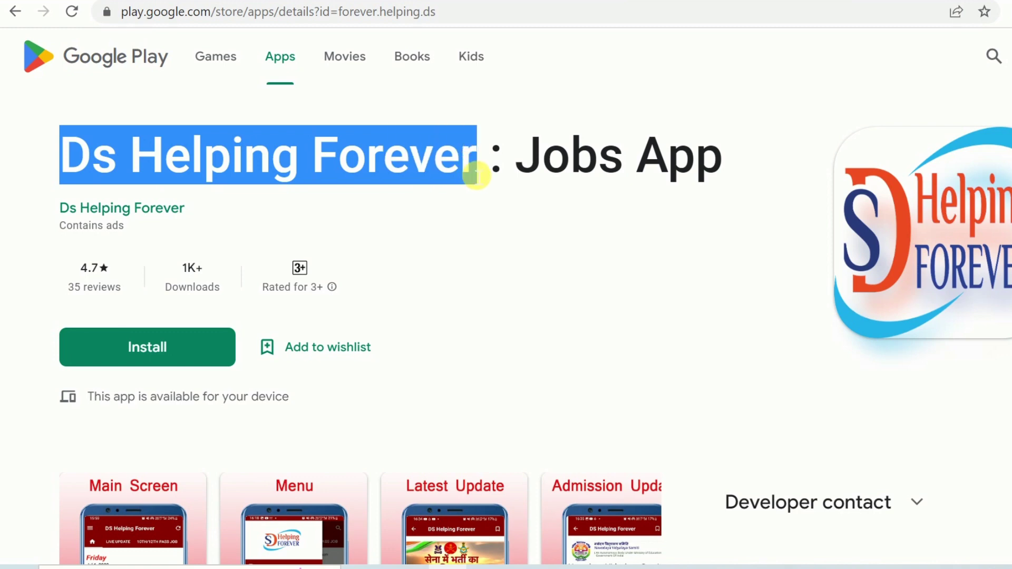
pyautogui.click(476, 175)
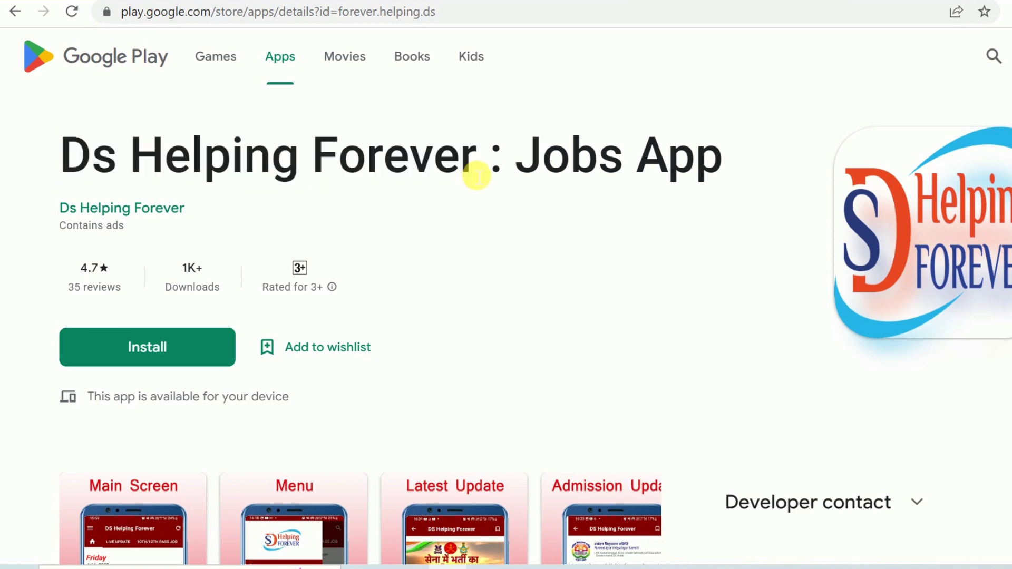